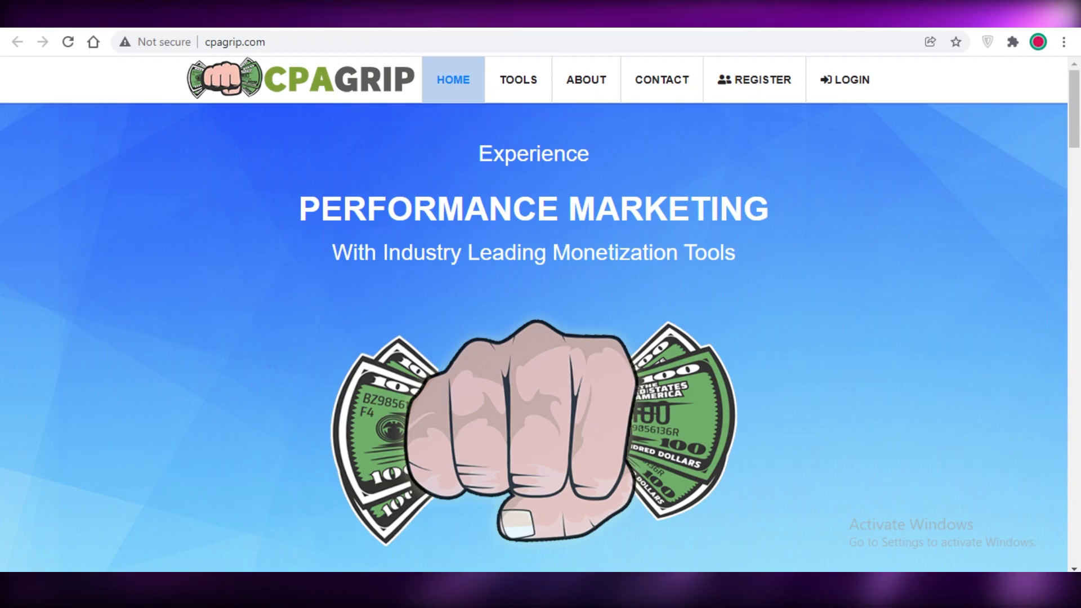
# - Look over the CPAGrip homepage down to the publisher testimonials and open the registration page
pyautogui.scroll(-1, 684, 363)
pyautogui.scroll(-20, 683, 360)
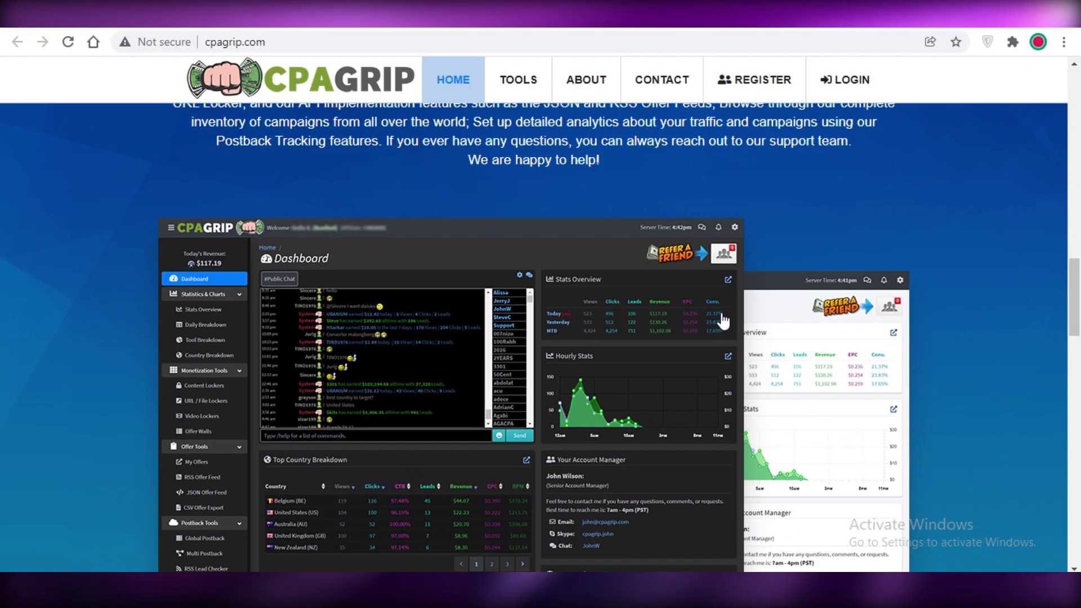
pyautogui.scroll(-10, 931, 183)
pyautogui.scroll(-8, 891, 333)
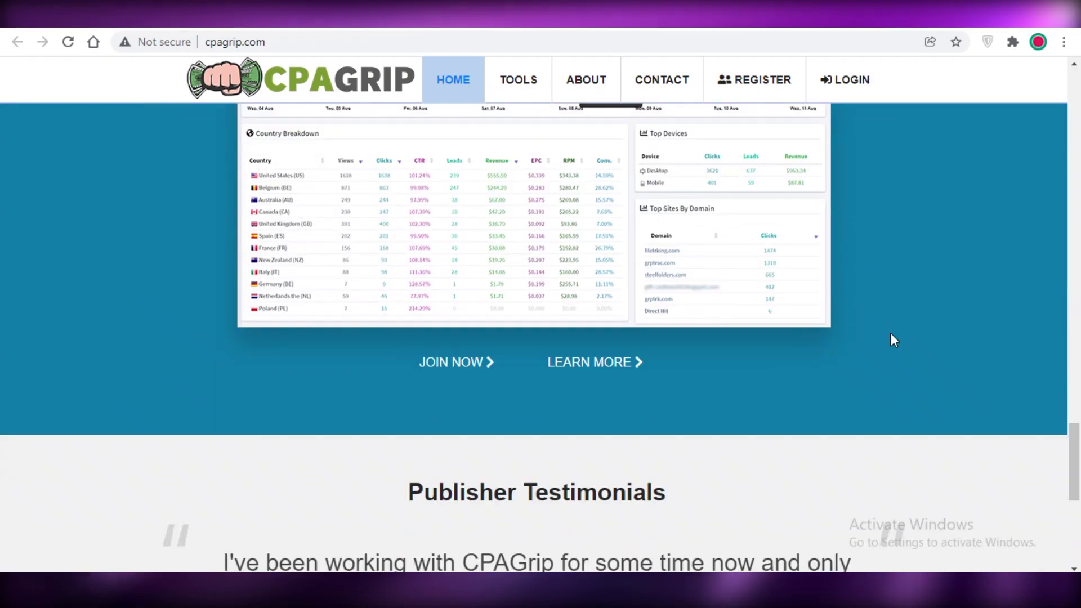
pyautogui.scroll(18, 893, 338)
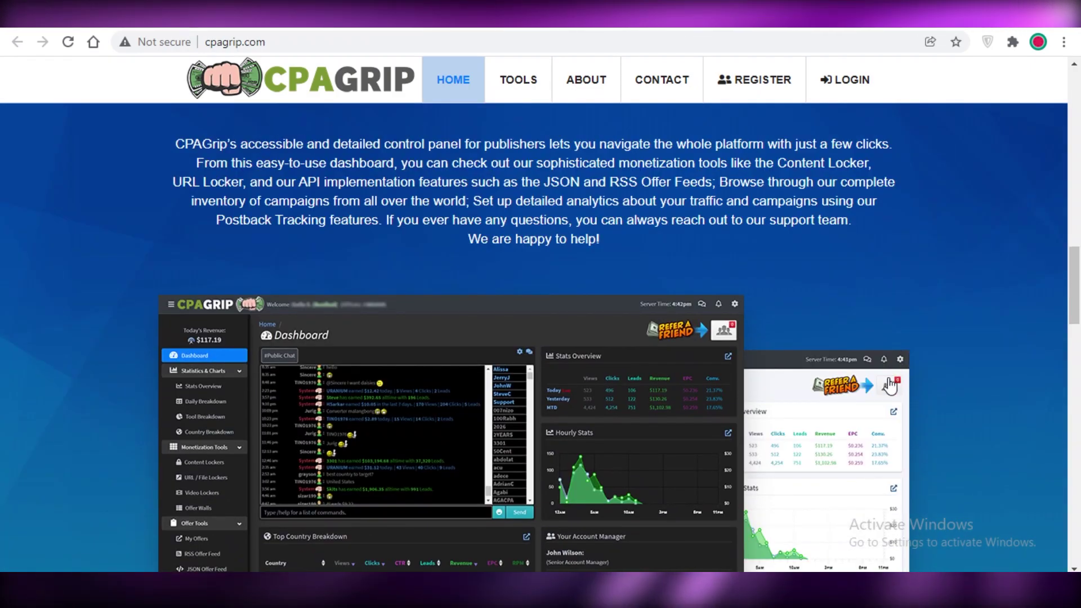
pyautogui.scroll(15, 895, 342)
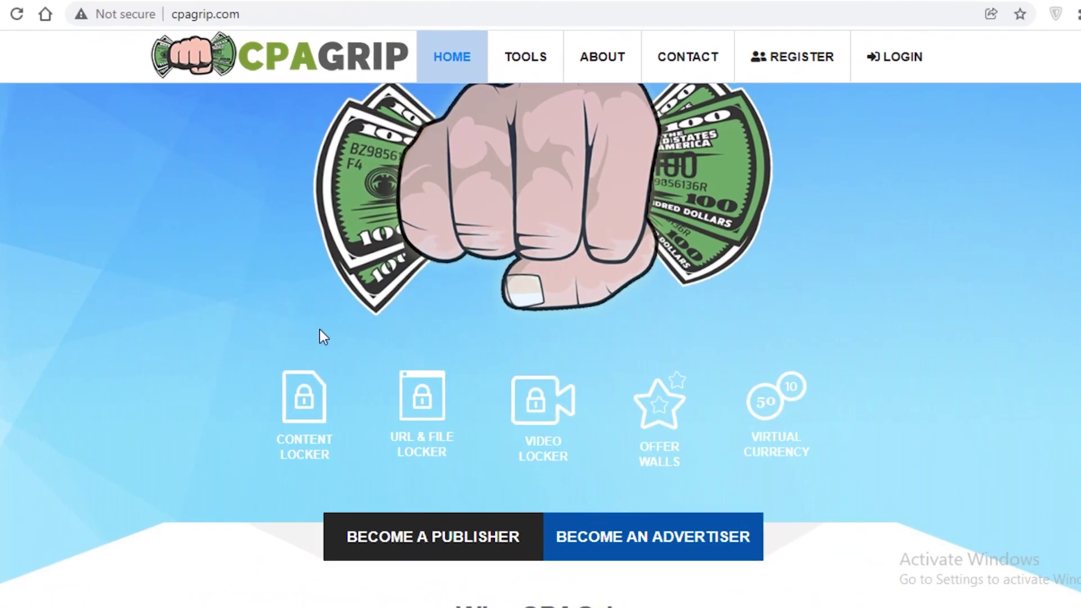
pyautogui.scroll(2, 330, 371)
pyautogui.scroll(3, 330, 375)
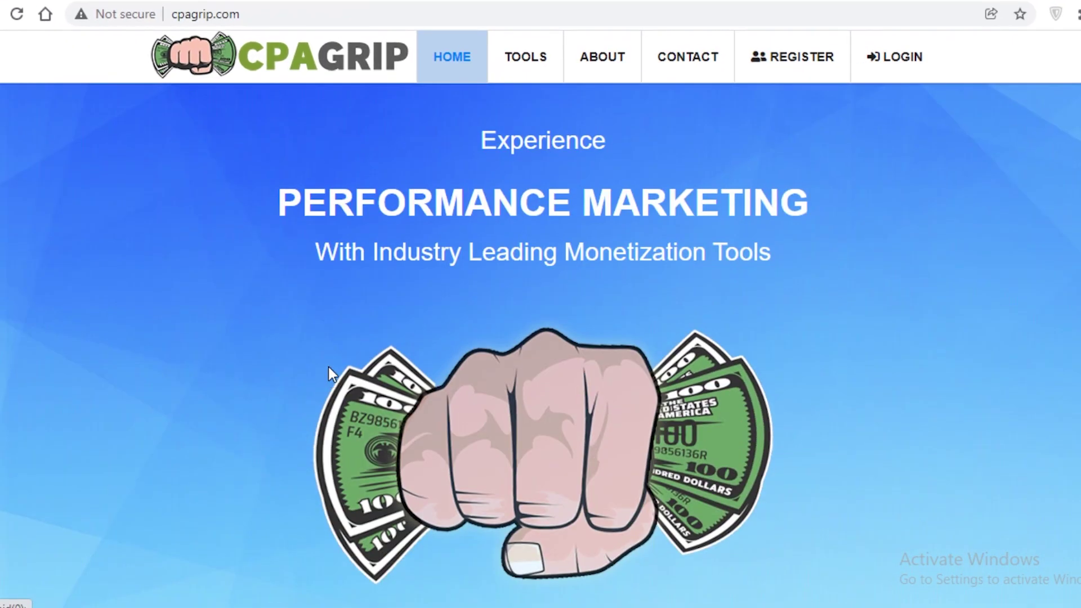
pyautogui.click(815, 72)
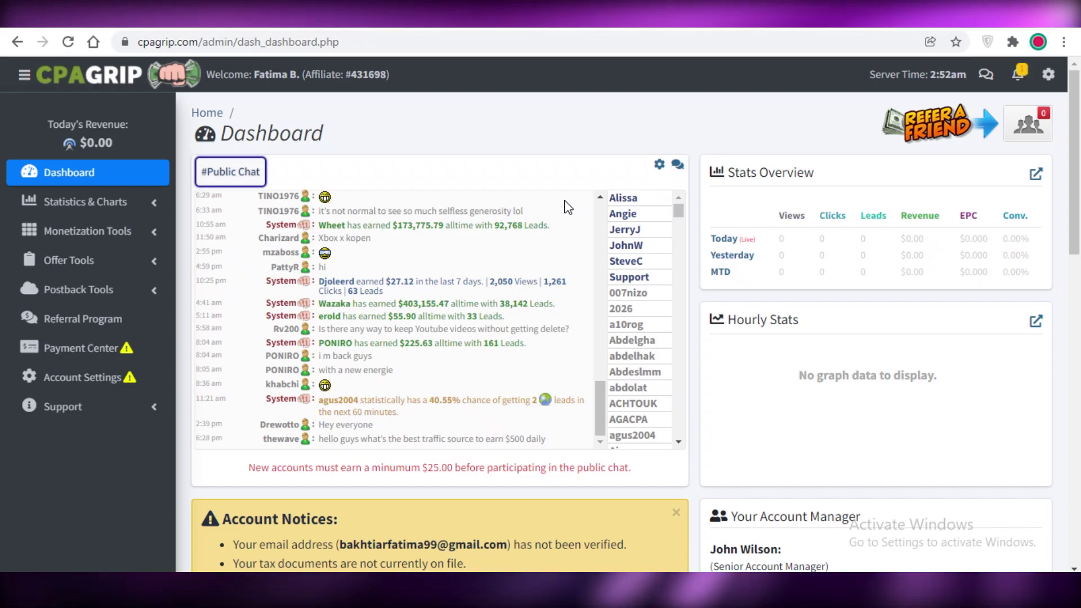
# - Open the My Offers page from the publisher dashboard
pyautogui.click(24, 74)
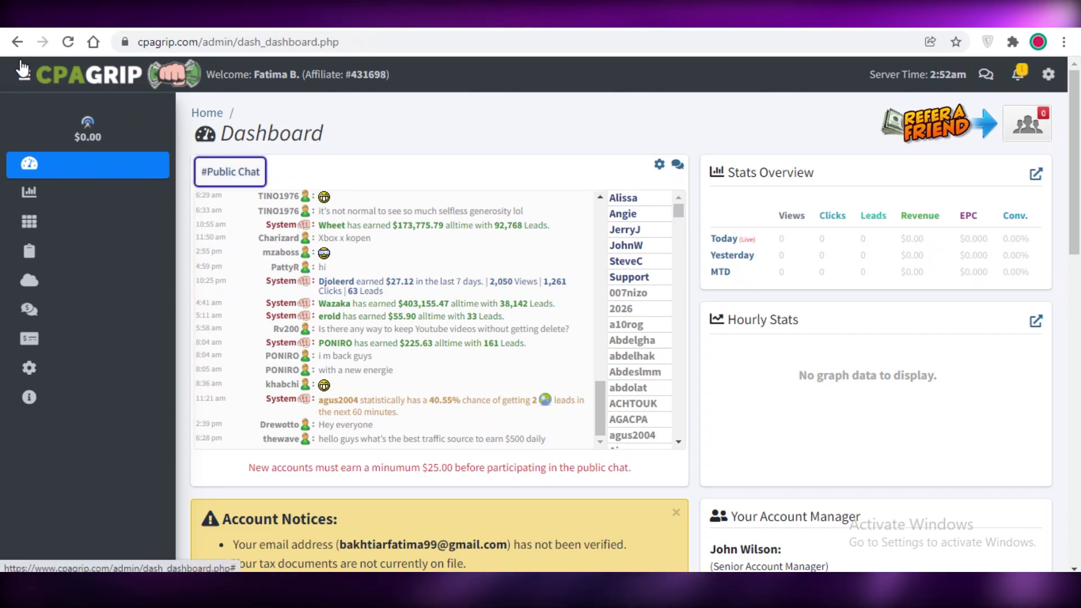
pyautogui.click(24, 75)
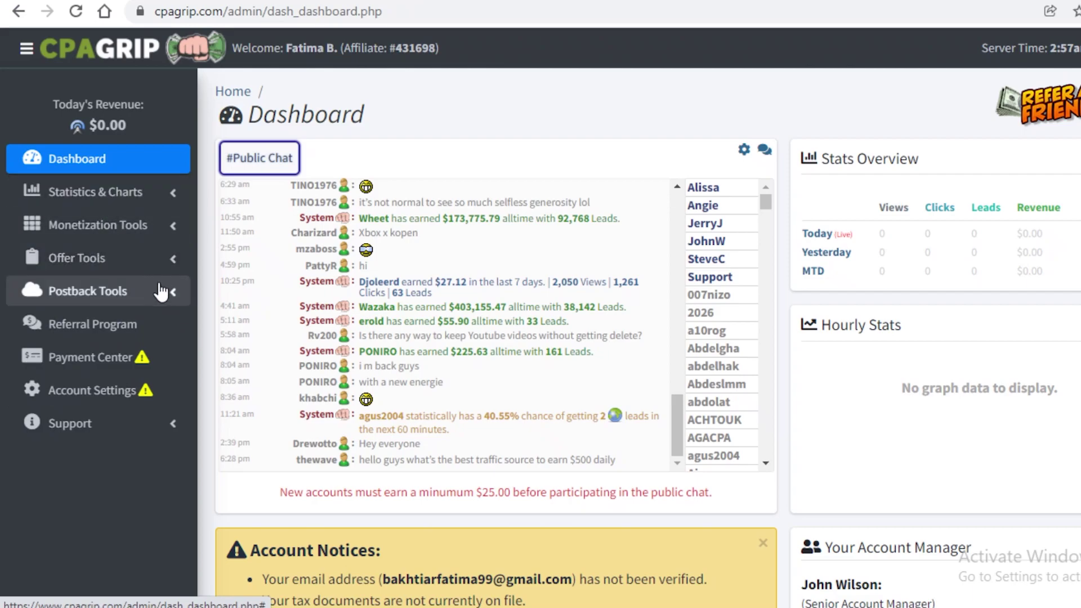
pyautogui.click(162, 263)
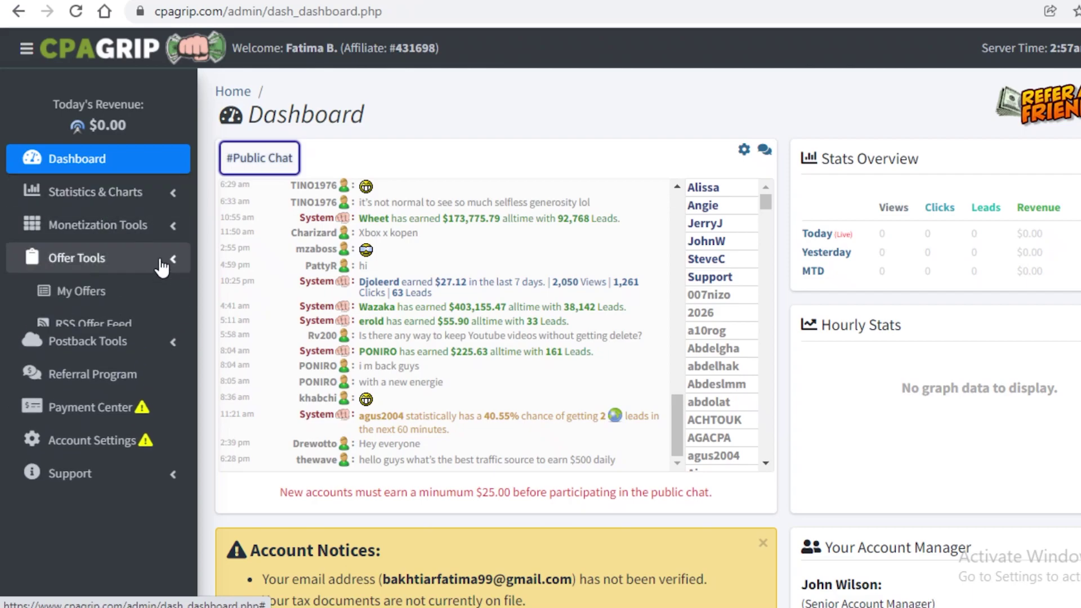
pyautogui.click(104, 309)
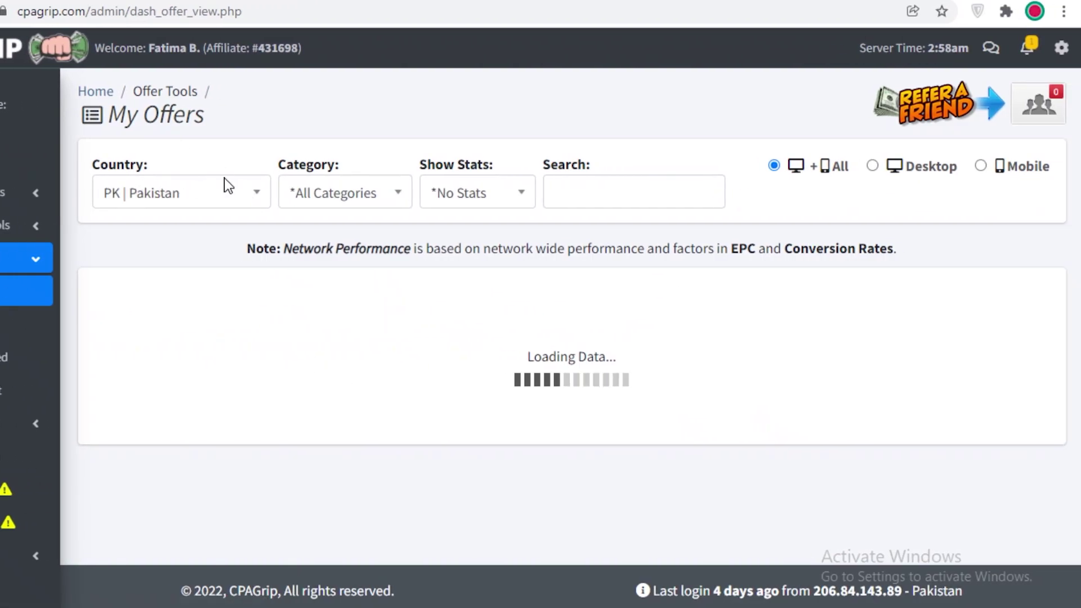
pyautogui.scroll(-1, 221, 357)
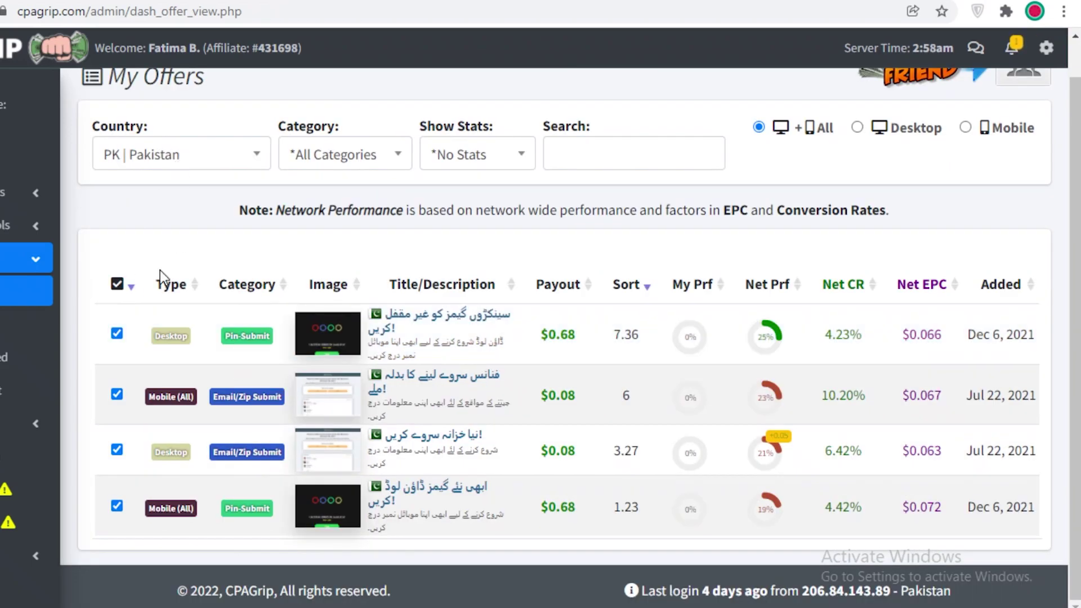
# - Filter the offers by country to TZ | Tanzania
pyautogui.click(187, 163)
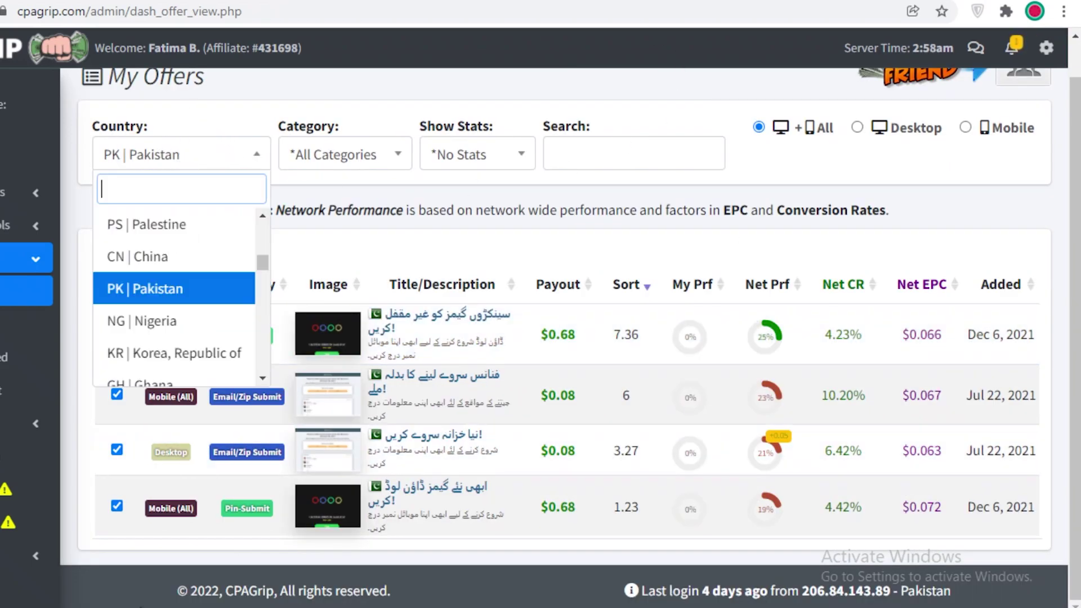
pyautogui.scroll(-3, 176, 335)
pyautogui.scroll(-2, 183, 304)
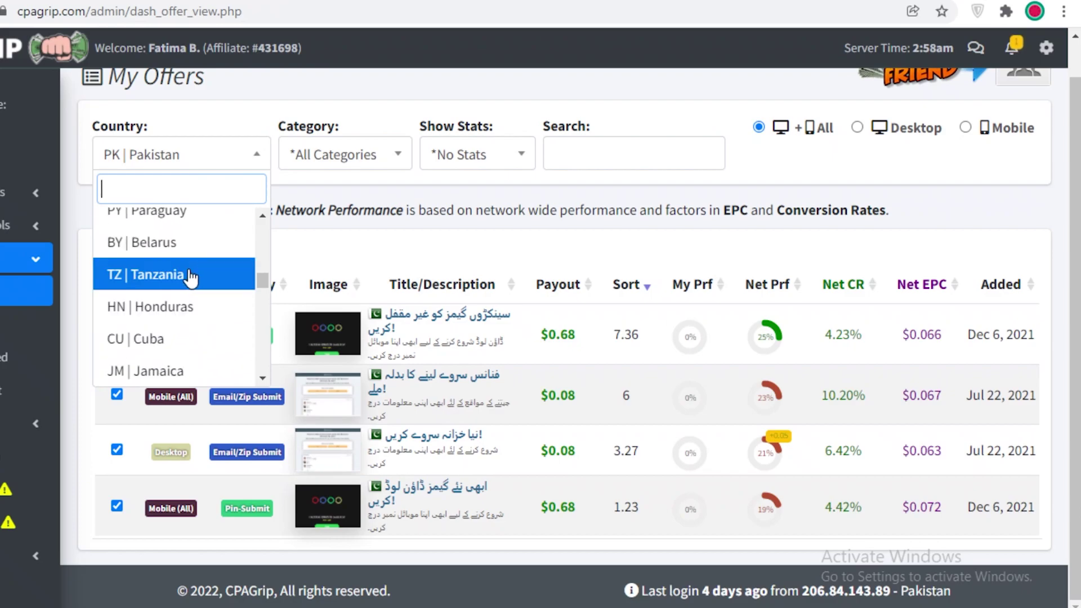
pyautogui.click(190, 276)
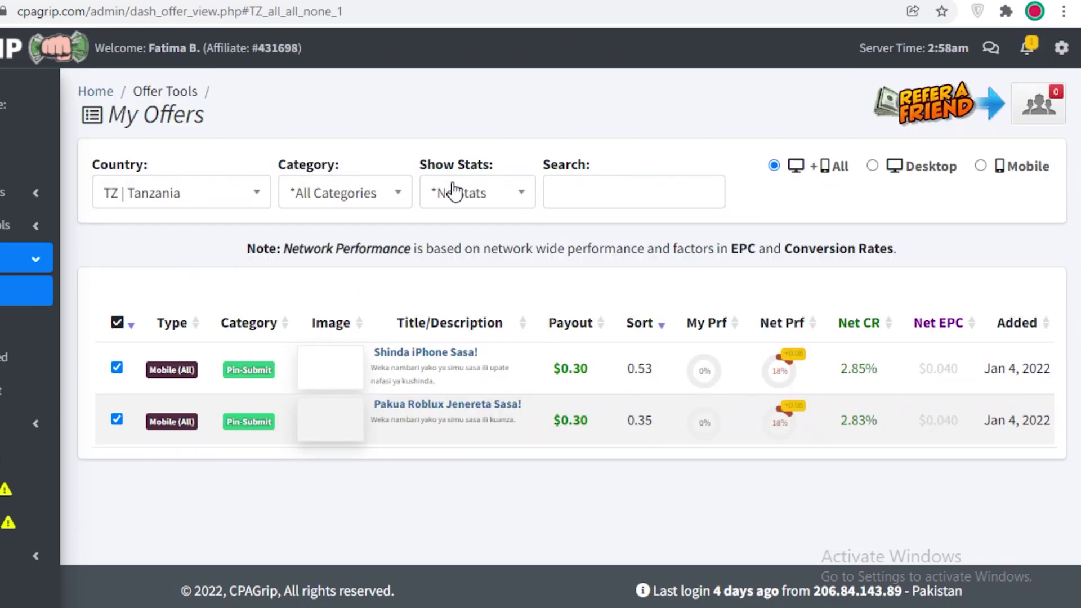
# - Examine the category, statistics and search filters and the conversion rates of the Tanzania offers
pyautogui.click(296, 205)
pyautogui.click(465, 191)
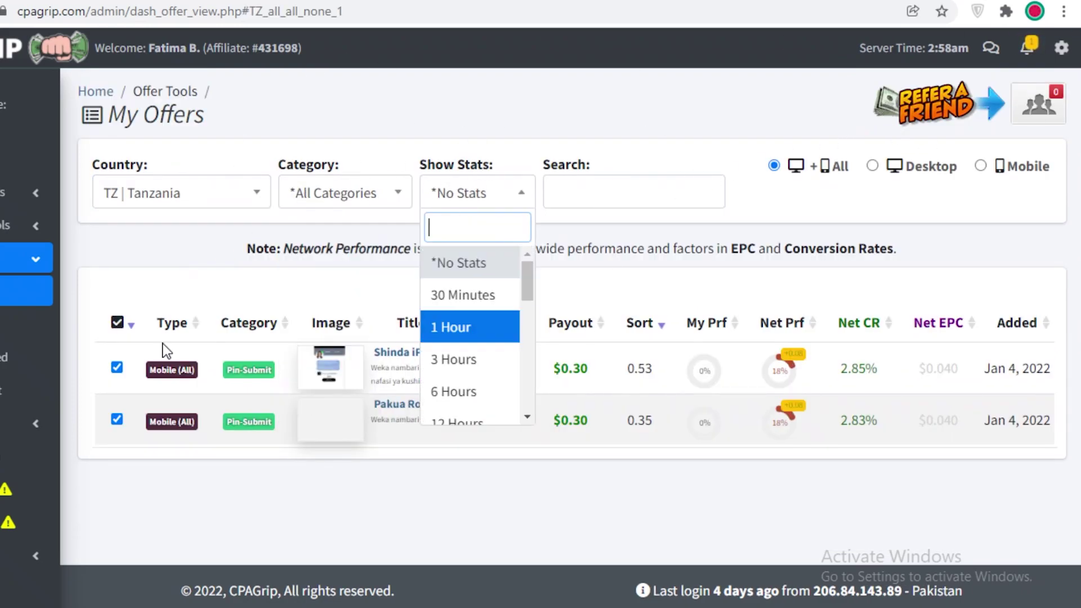
pyautogui.click(620, 193)
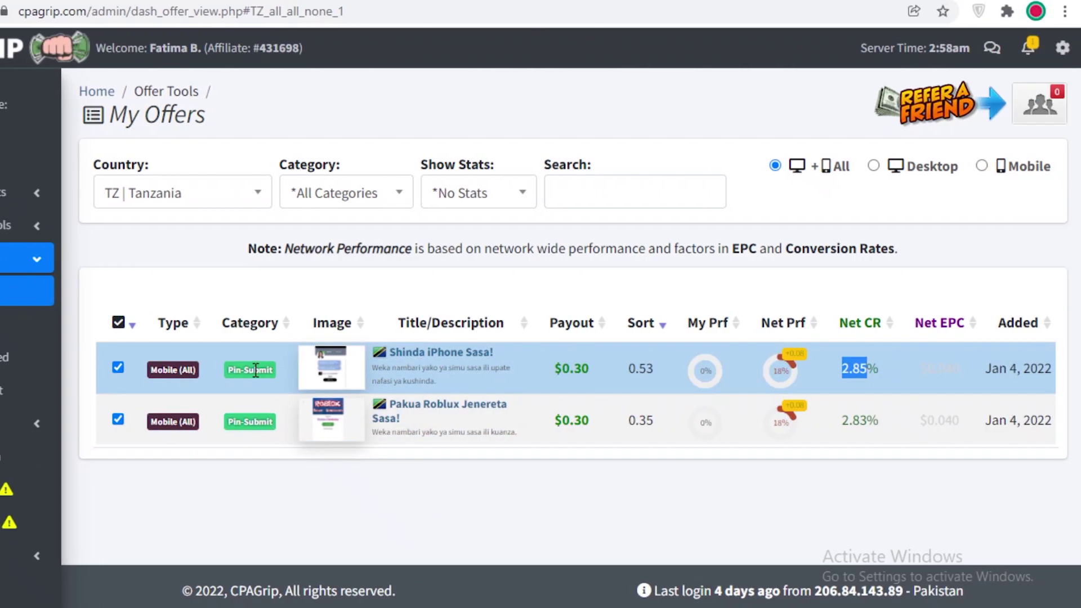
pyautogui.click(851, 514)
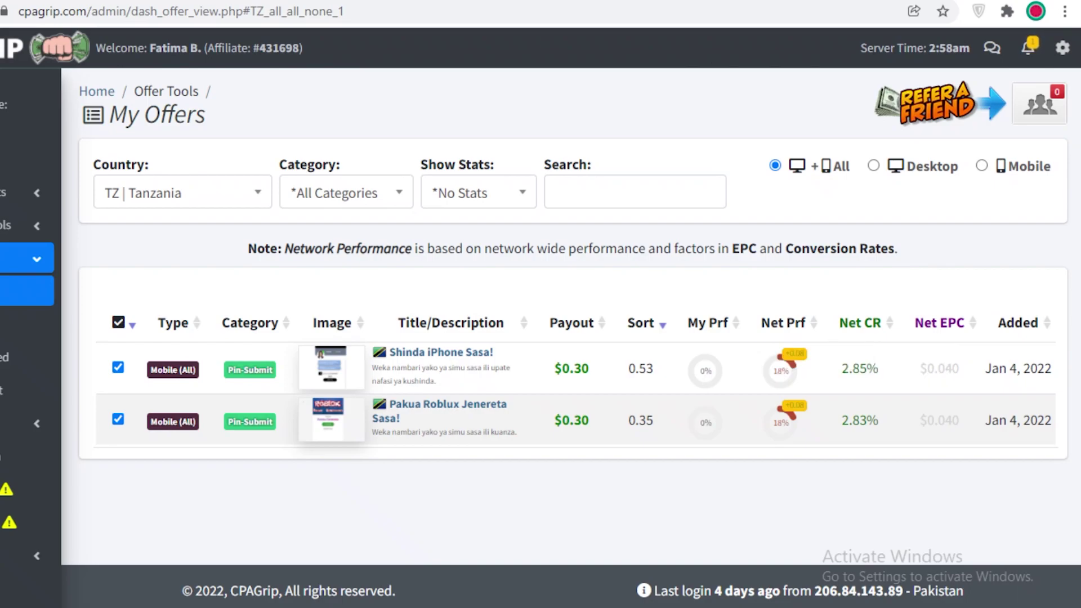
# - Filter the offers by country to AM | Armenia
pyautogui.click(175, 197)
pyautogui.scroll(-3, 168, 382)
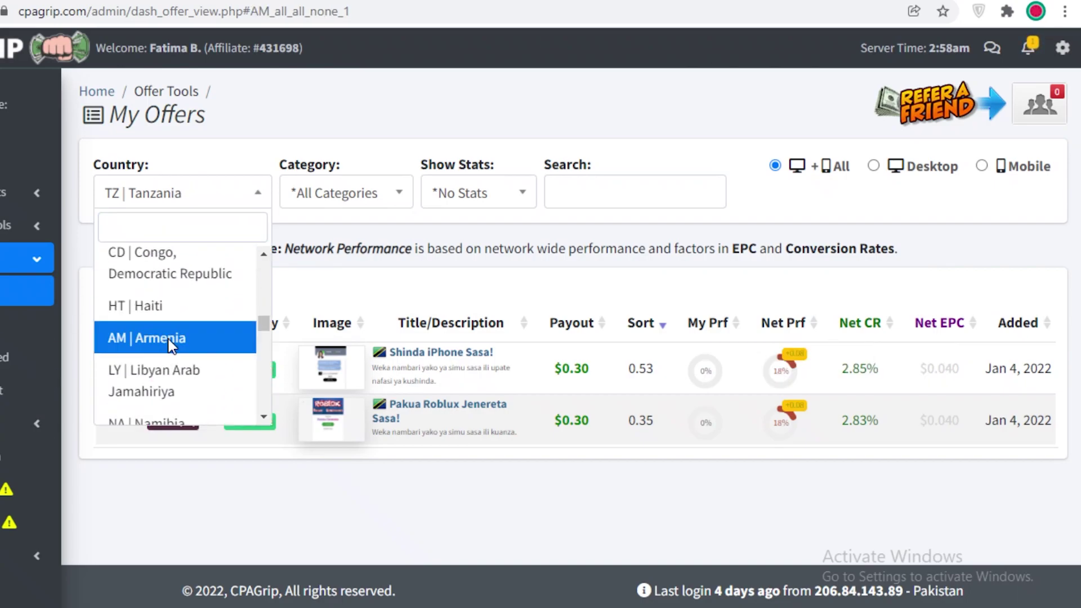
pyautogui.click(141, 352)
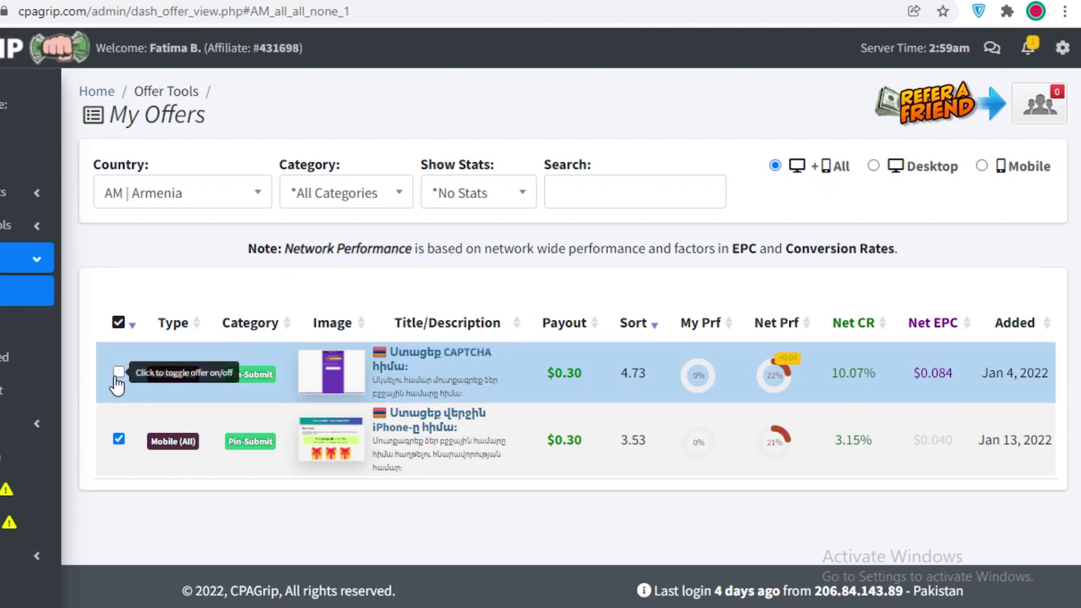
# - Open the details of the Armenian CAPTCHA offer, copy its tracking link and close the details
pyautogui.click(454, 355)
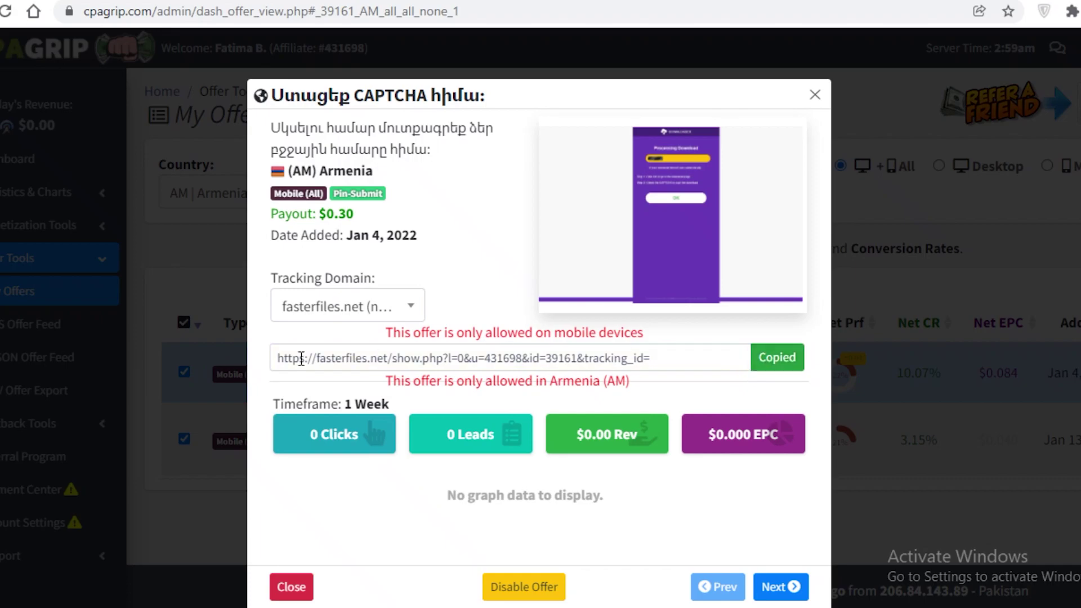
pyautogui.moveTo(276, 359); pyautogui.dragTo(689, 349)
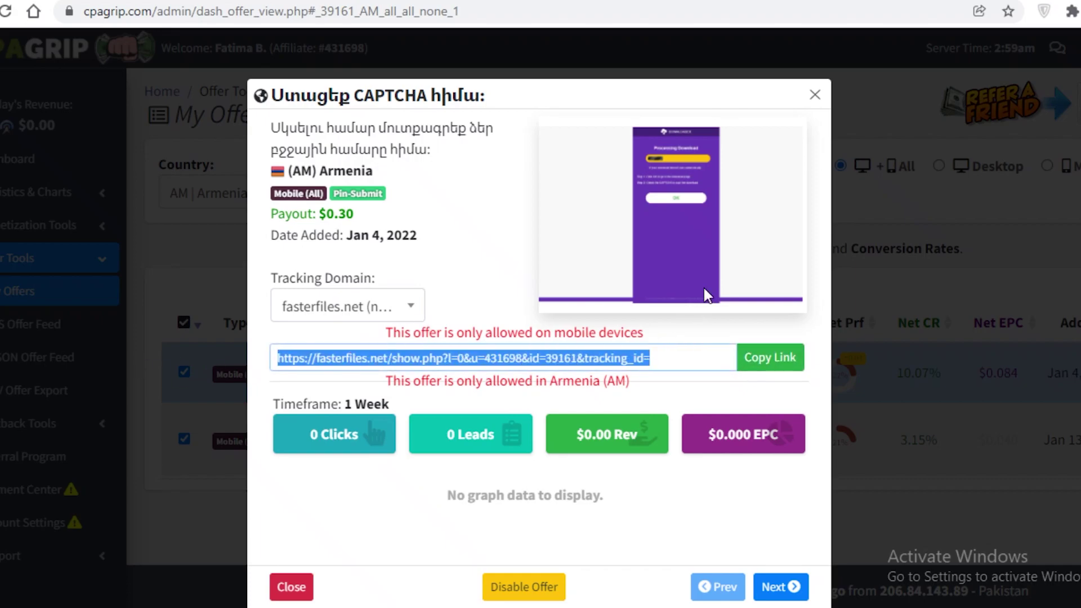
pyautogui.press('Escape')
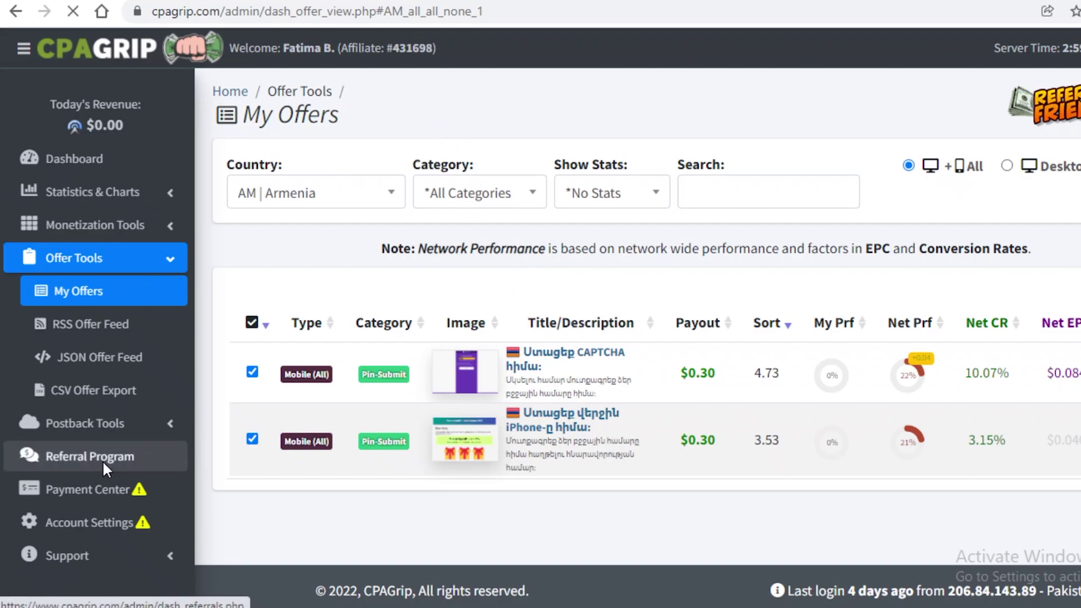
# - Open the Referral Program page and copy the referral signup link
pyautogui.click(42, 457)
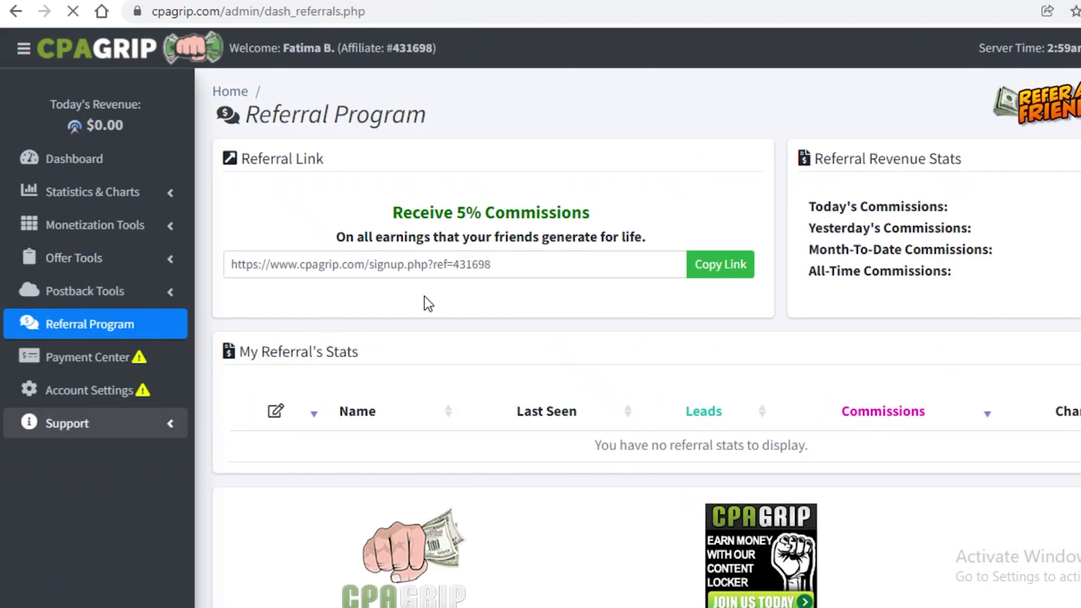
pyautogui.scroll(-1, 594, 204)
pyautogui.scroll(1, 593, 204)
pyautogui.click(738, 266)
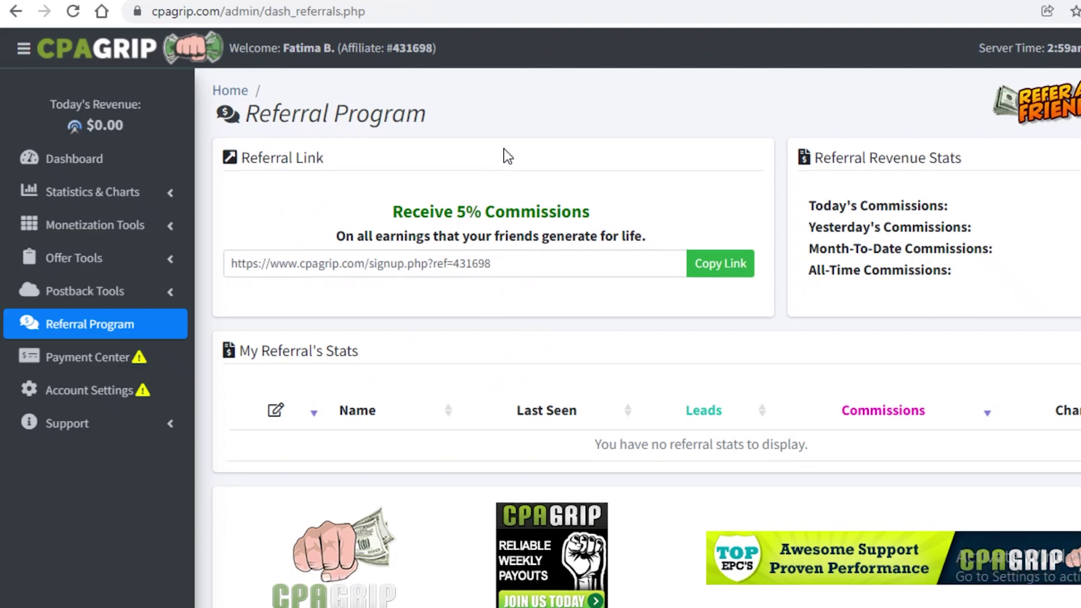
pyautogui.scroll(-1, 479, 177)
pyautogui.scroll(1, 507, 141)
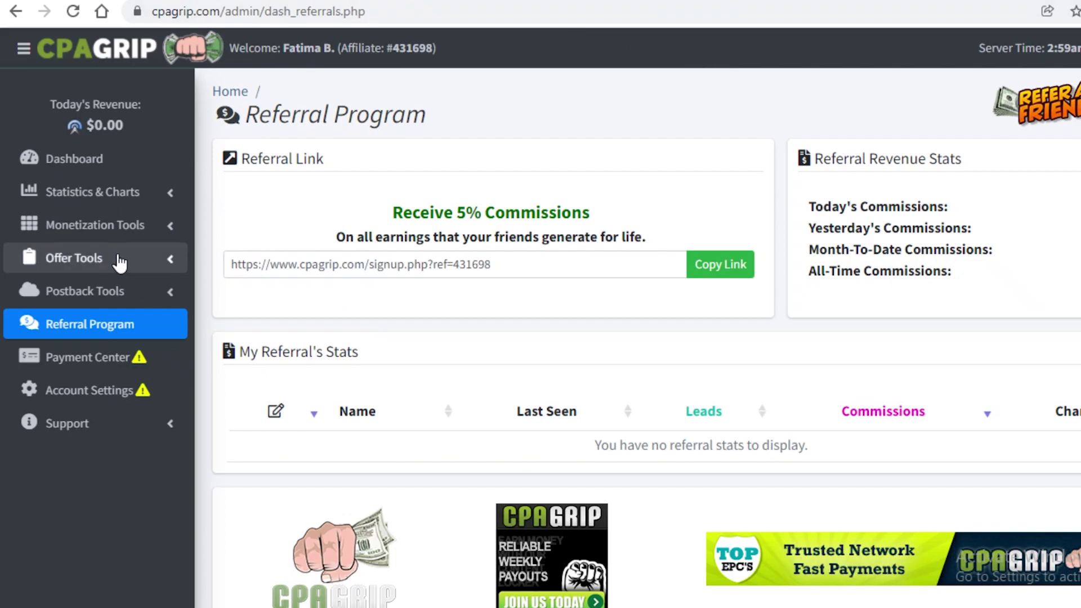
# - Return to the My Offers page and review the offers for PK | Pakistan
pyautogui.click(89, 262)
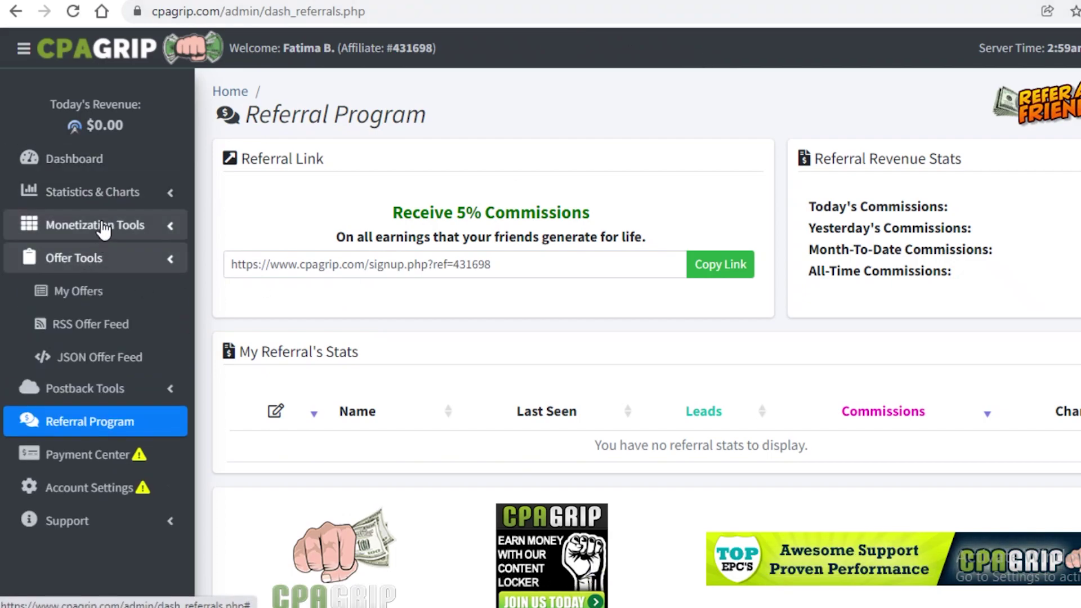
pyautogui.click(86, 297)
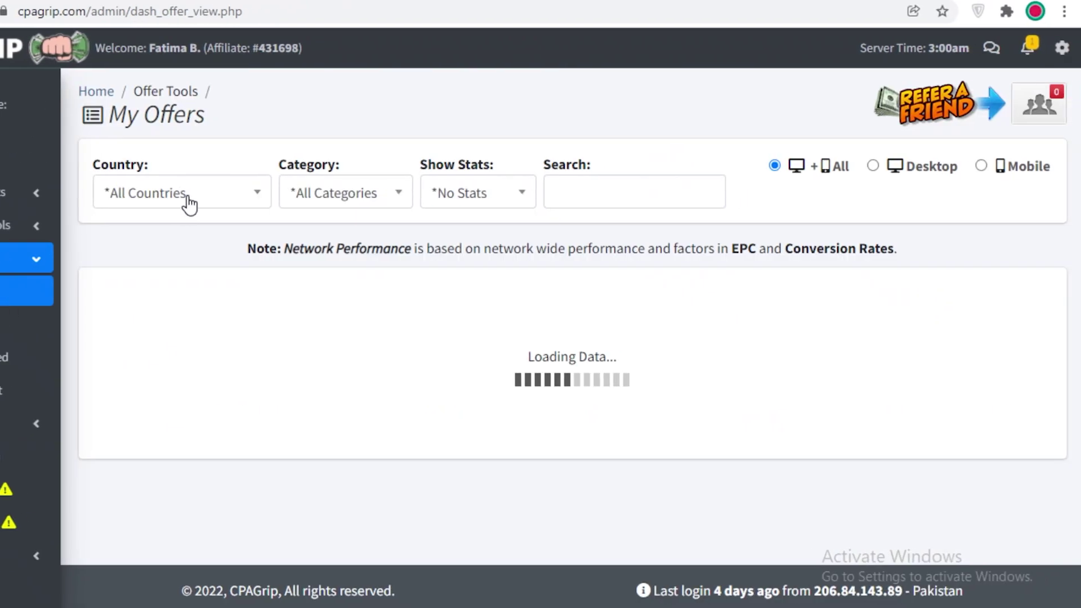
pyautogui.click(189, 194)
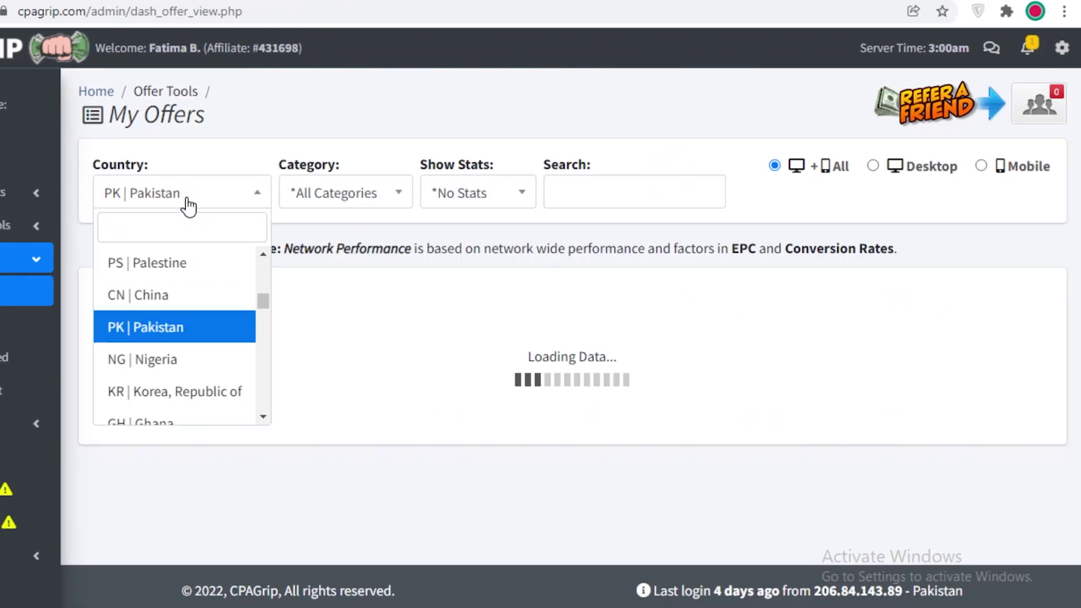
pyautogui.click(366, 266)
pyautogui.scroll(-1, 472, 313)
pyautogui.scroll(-1, 472, 313)
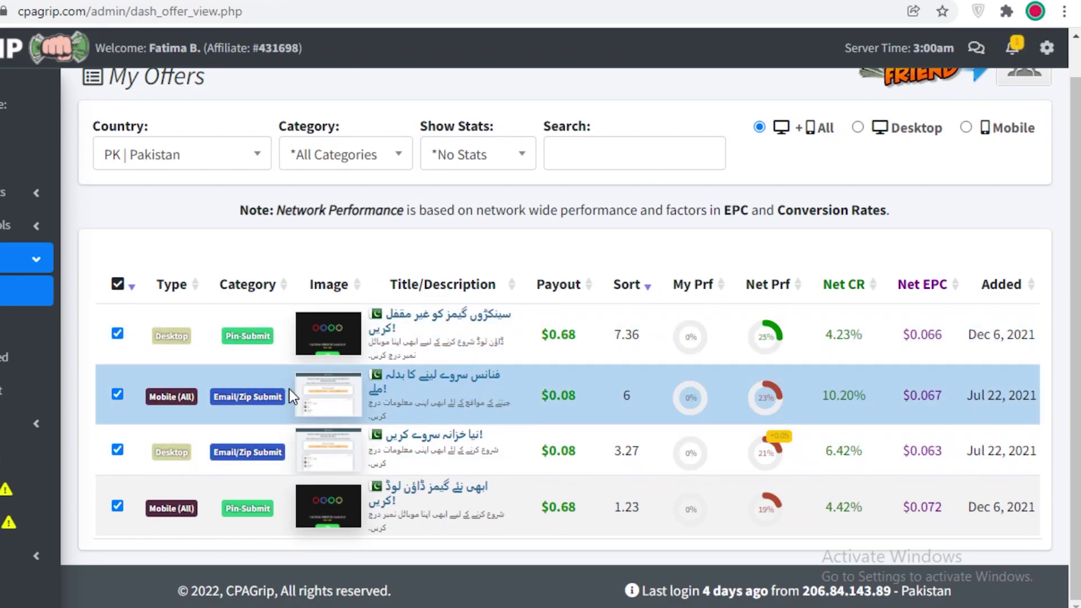
# - Open the Pakistani mobile Email/Zip Submit offer, copy its tracking link and close the details
pyautogui.click(434, 390)
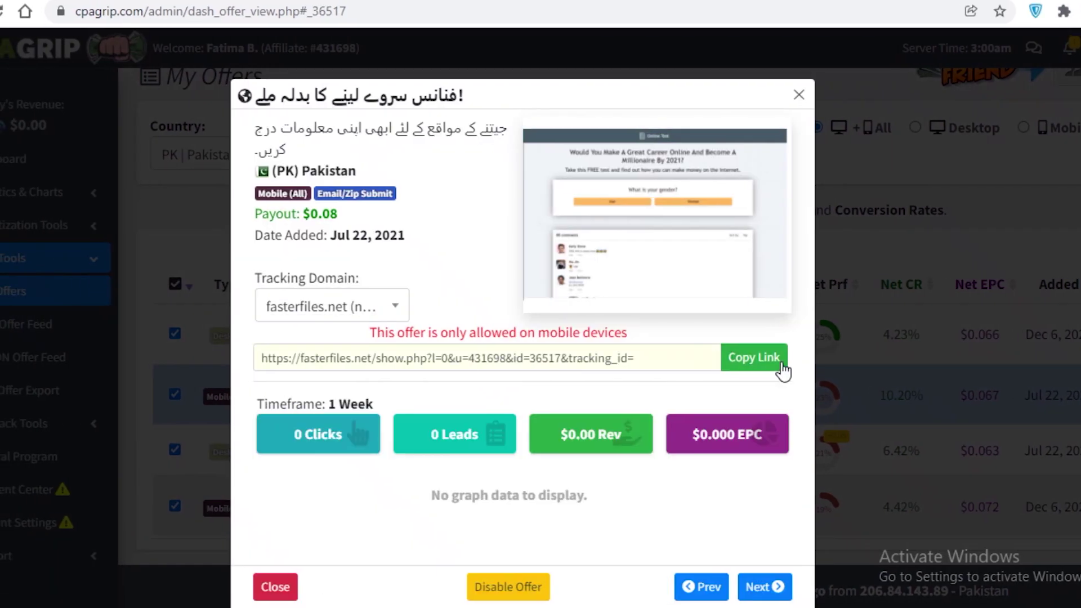
pyautogui.click(782, 366)
pyautogui.click(971, 133)
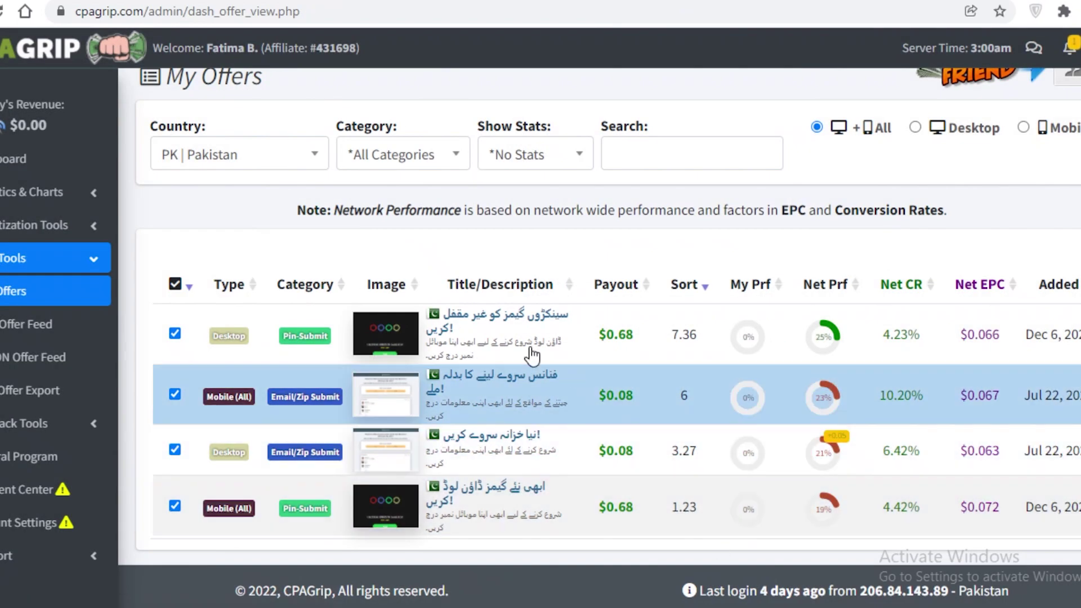
# - Load pinterest.com in a new browser tab
pyautogui.hotkey('ctrl', 't')
pyautogui.write('pin')
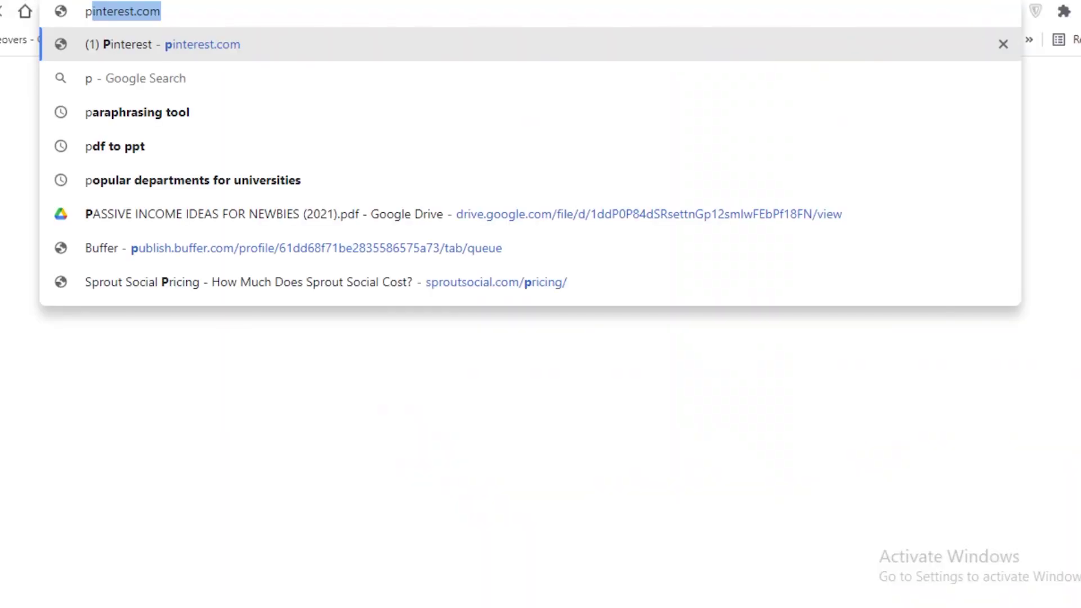
pyautogui.press('Return')
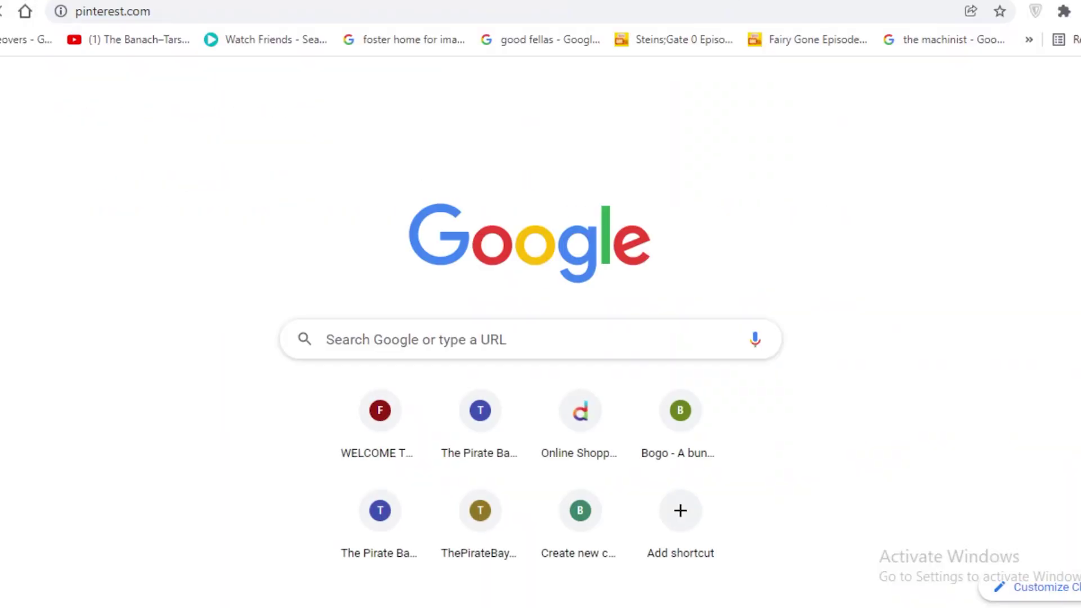
# - Replace the tab's address with facebook.com and load it
pyautogui.hotkey('ctrl', 'l')
pyautogui.press('BackSpace')
pyautogui.write('face')
pyautogui.press('Return')
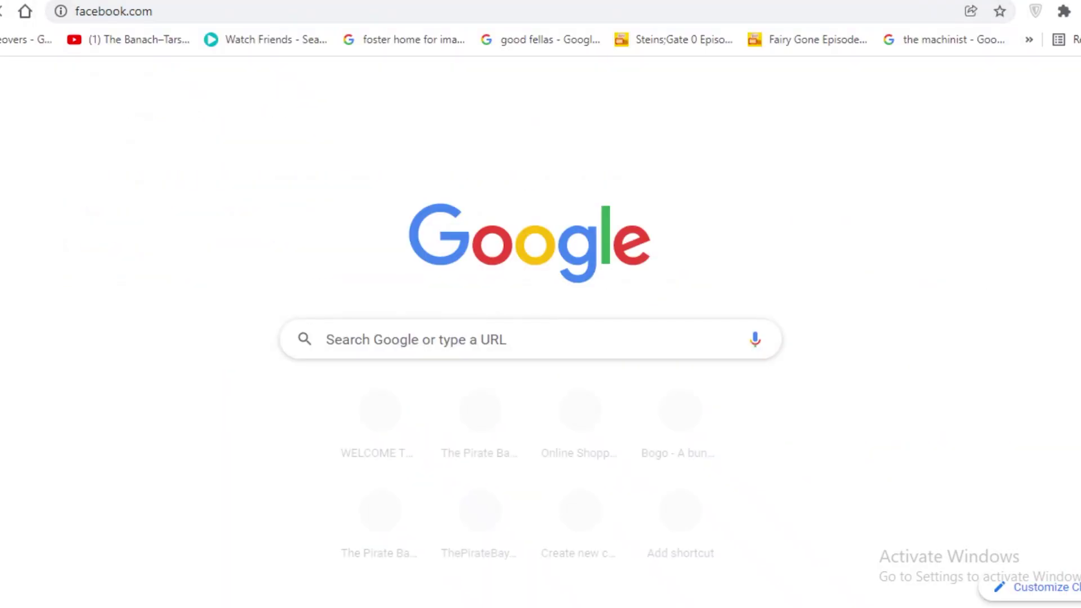
# - Replace the tab's address with medium.com and load it
pyautogui.hotkey('ctrl', 'l')
pyautogui.press('BackSpace')
pyautogui.write('m')
pyautogui.press('BackSpace')
pyautogui.write('me')
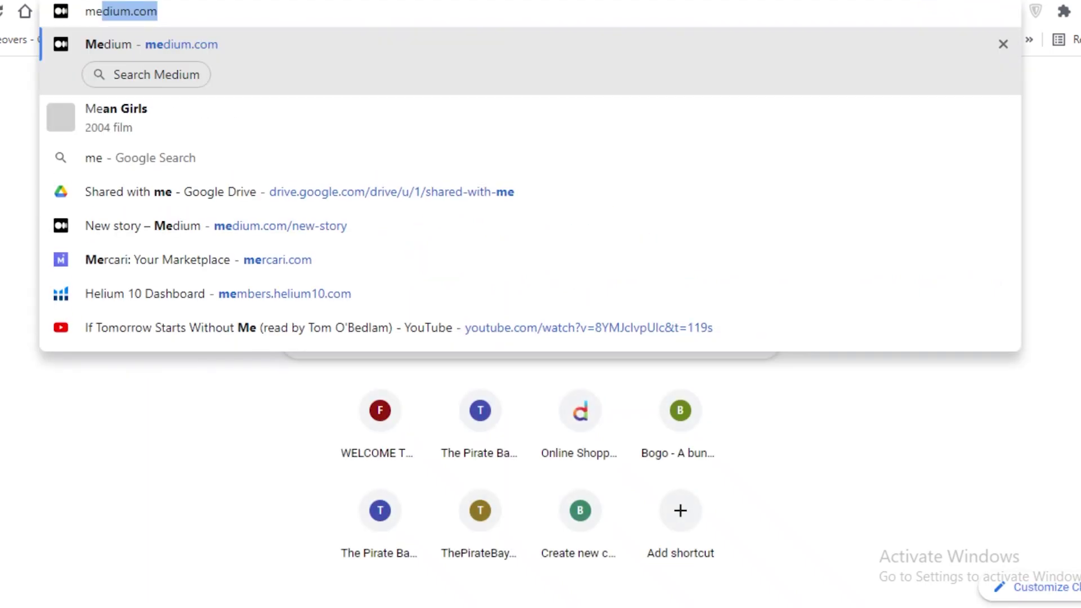
pyautogui.write('dium')
pyautogui.press('Return')
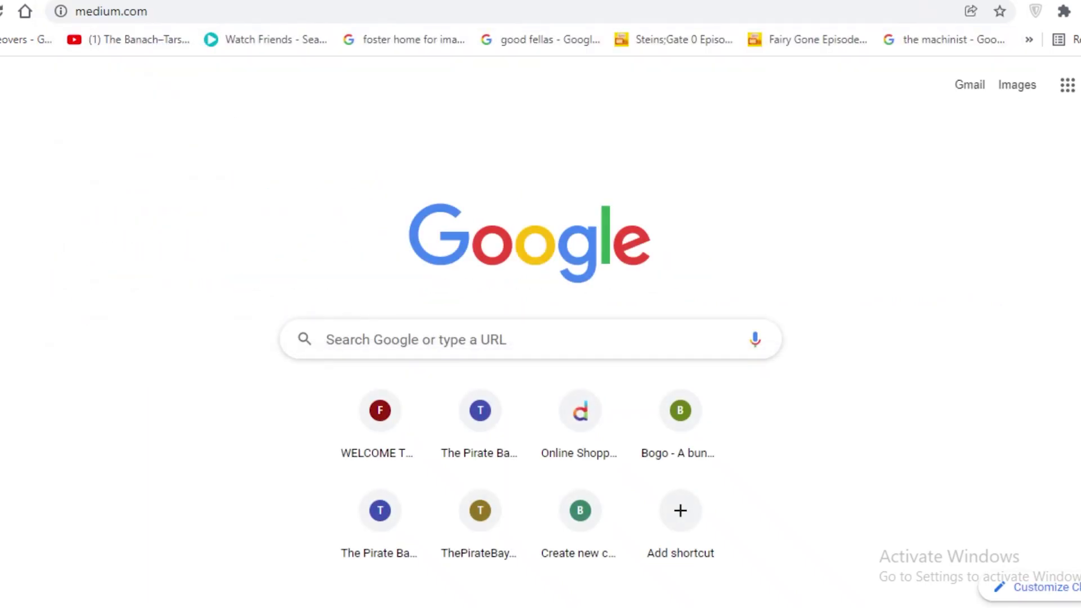
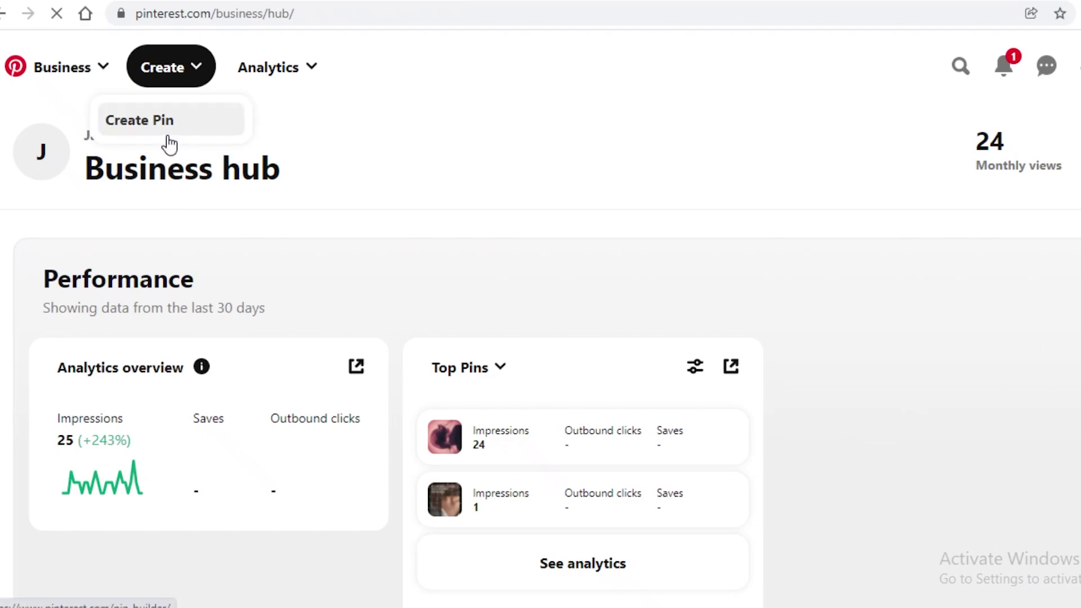
# - Create a Pinterest Pin titled "The Best Mobile App Games" and paste the copied tracking link as its destination link
pyautogui.click(168, 135)
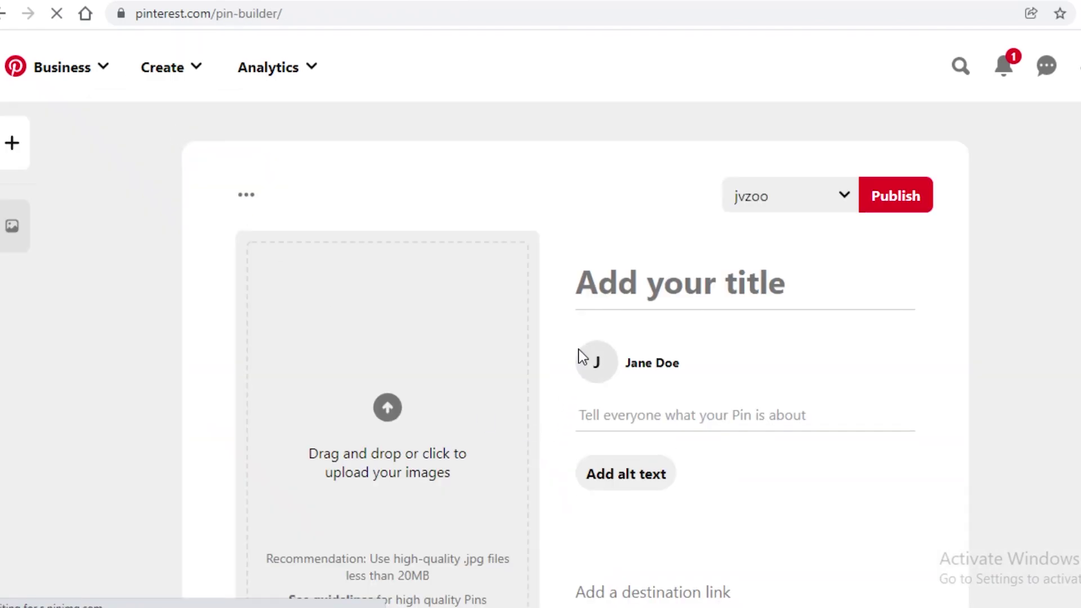
pyautogui.scroll(-3, 360, 268)
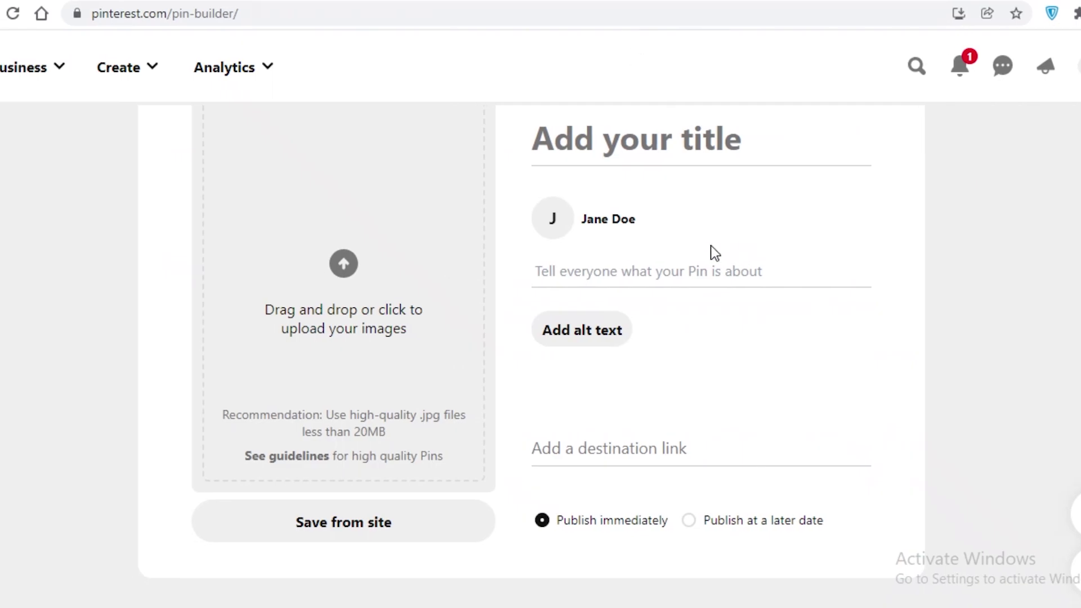
pyautogui.click(615, 152)
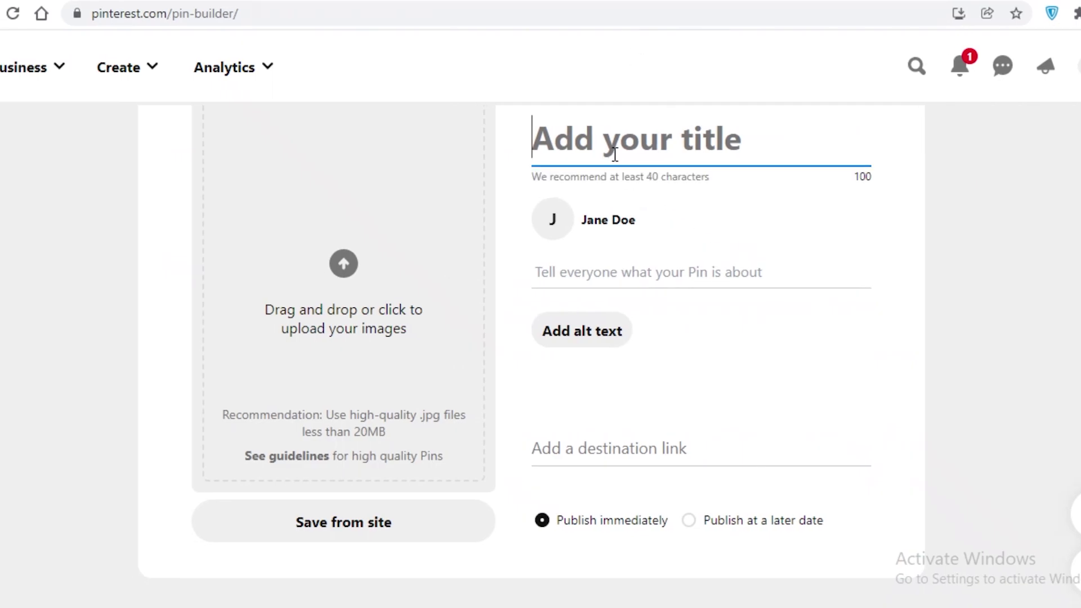
pyautogui.write('The B')
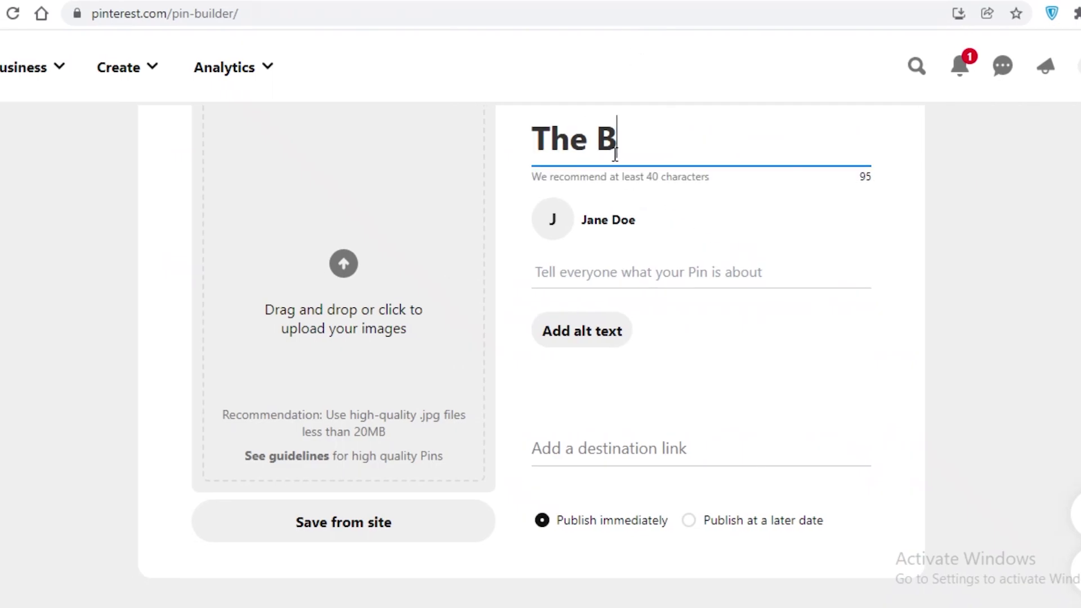
pyautogui.write('est Modi')
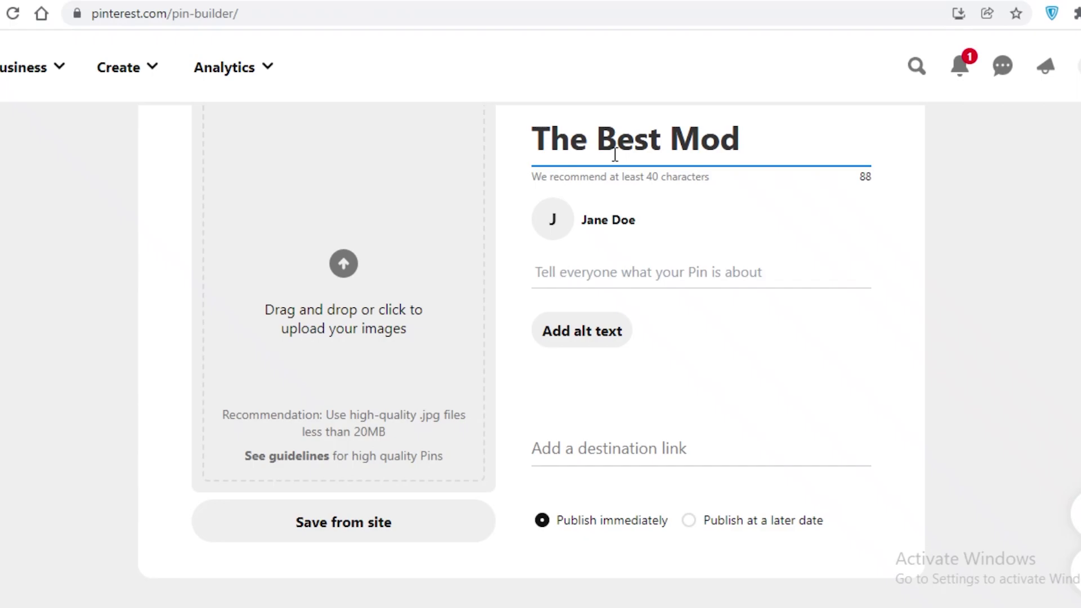
pyautogui.press('BackSpace')
pyautogui.write('bile ')
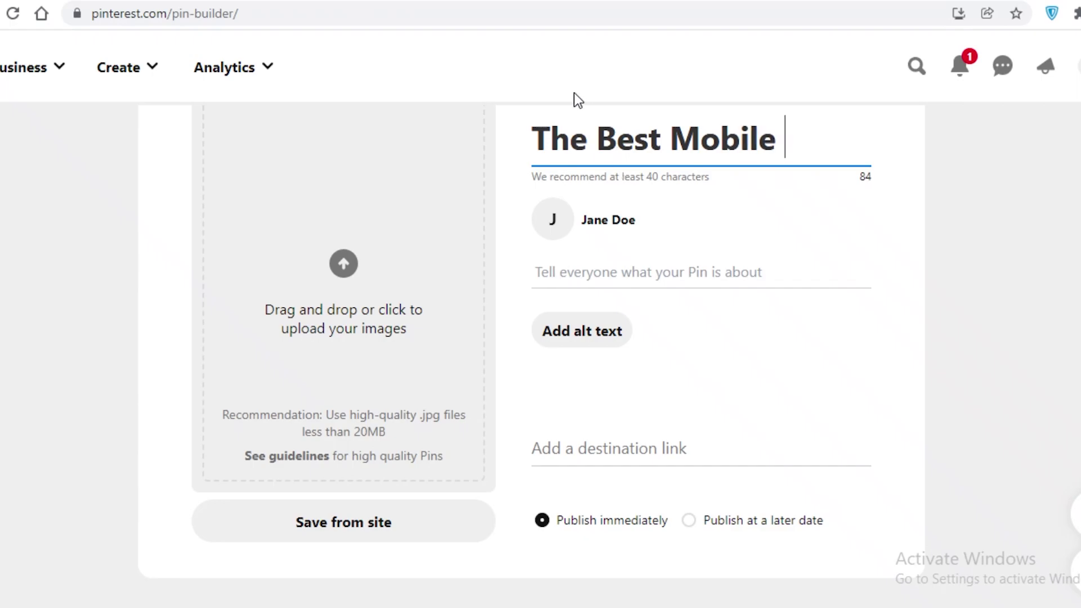
pyautogui.write('Ap')
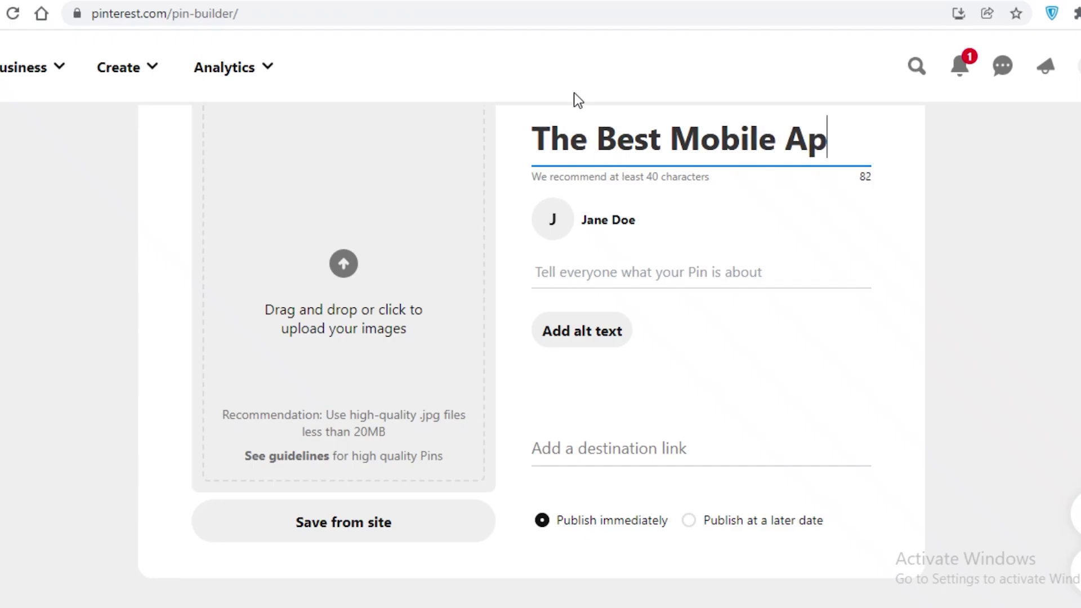
pyautogui.write('p Games')
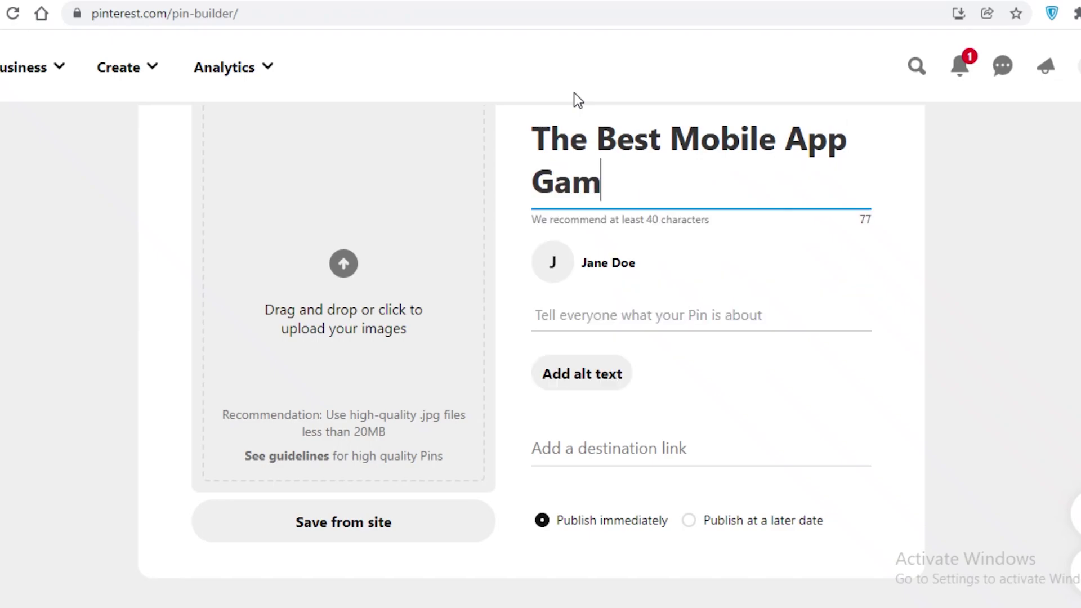
pyautogui.rightClick(588, 454)
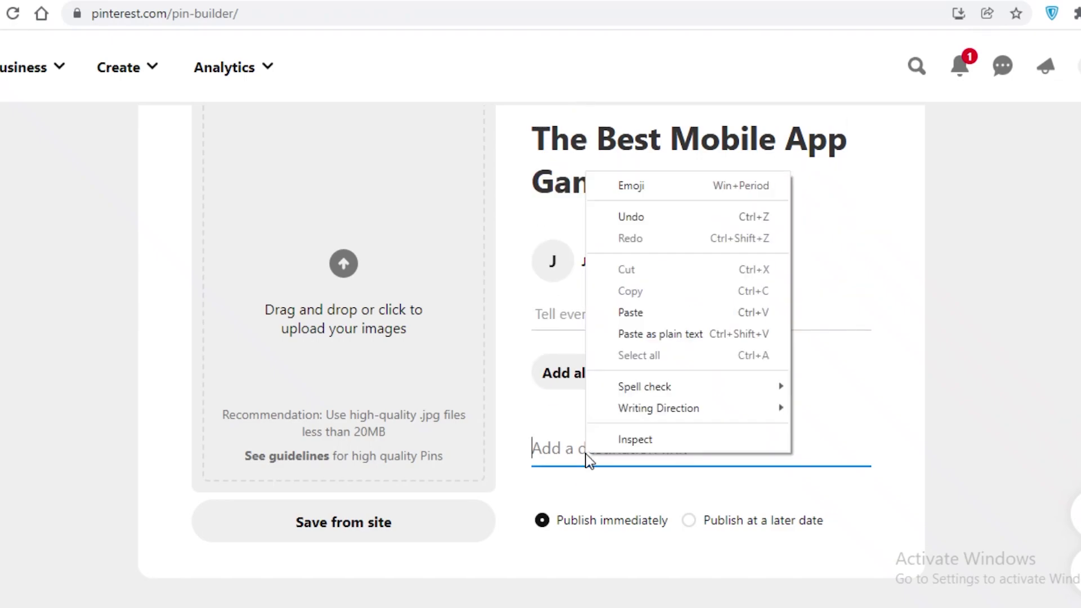
pyautogui.click(647, 341)
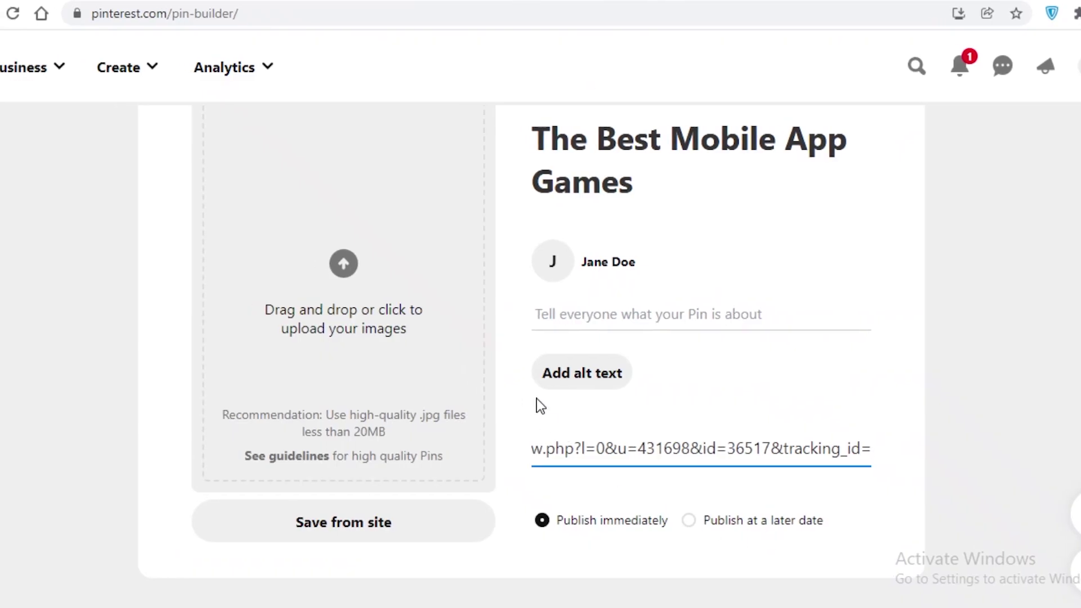
# - Enter "How these games helped me stay sane in quarantine.." as the Pin's description
pyautogui.click(688, 311)
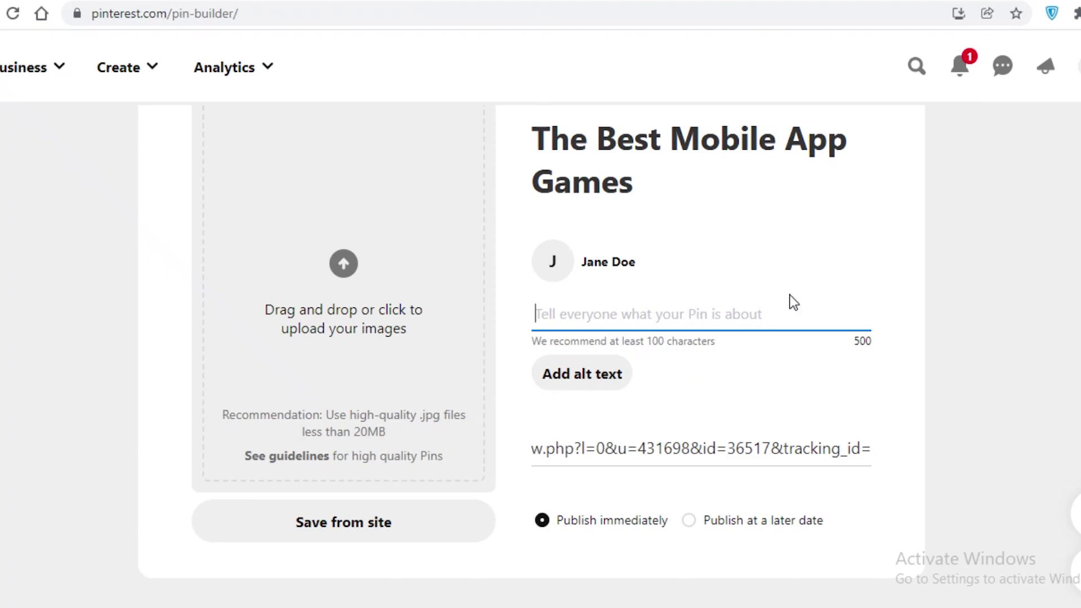
pyautogui.write('How these games helps')
pyautogui.press('BackSpace')
pyautogui.write('ed me stay sane in quarantine...')
pyautogui.press('BackSpace')
pyautogui.press('BackSpace')
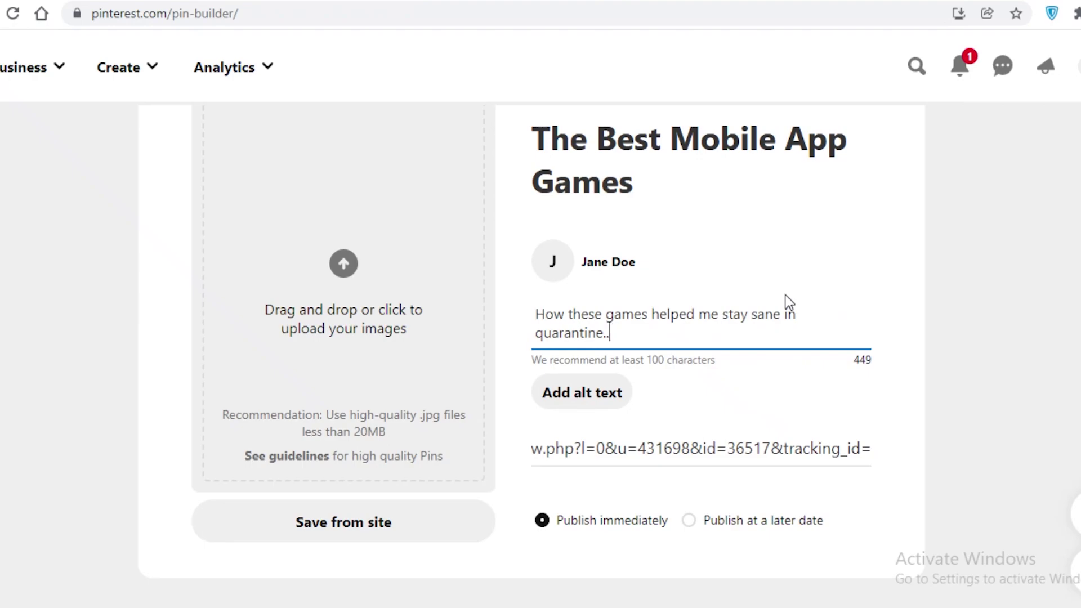
# - Clear the whole description text of the Pin
pyautogui.press('BackSpace')
pyautogui.press('BackSpace')
pyautogui.press('BackSpace')
pyautogui.press('BackSpace')
pyautogui.press('BackSpace')
pyautogui.press('BackSpace')
pyautogui.press('BackSpace')
pyautogui.press('BackSpace')
pyautogui.press('BackSpace')
pyautogui.press('BackSpace')
pyautogui.press('BackSpace')
pyautogui.press('BackSpace')
pyautogui.press('BackSpace')
pyautogui.press('BackSpace')
pyautogui.press('BackSpace')
pyautogui.press('BackSpace')
pyautogui.press('BackSpace')
pyautogui.press('BackSpace')
pyautogui.press('BackSpace')
pyautogui.press('BackSpace')
pyautogui.press('BackSpace')
pyautogui.press('BackSpace')
pyautogui.press('BackSpace')
pyautogui.press('BackSpace')
pyautogui.press('BackSpace')
pyautogui.press('BackSpace')
pyautogui.press('BackSpace')
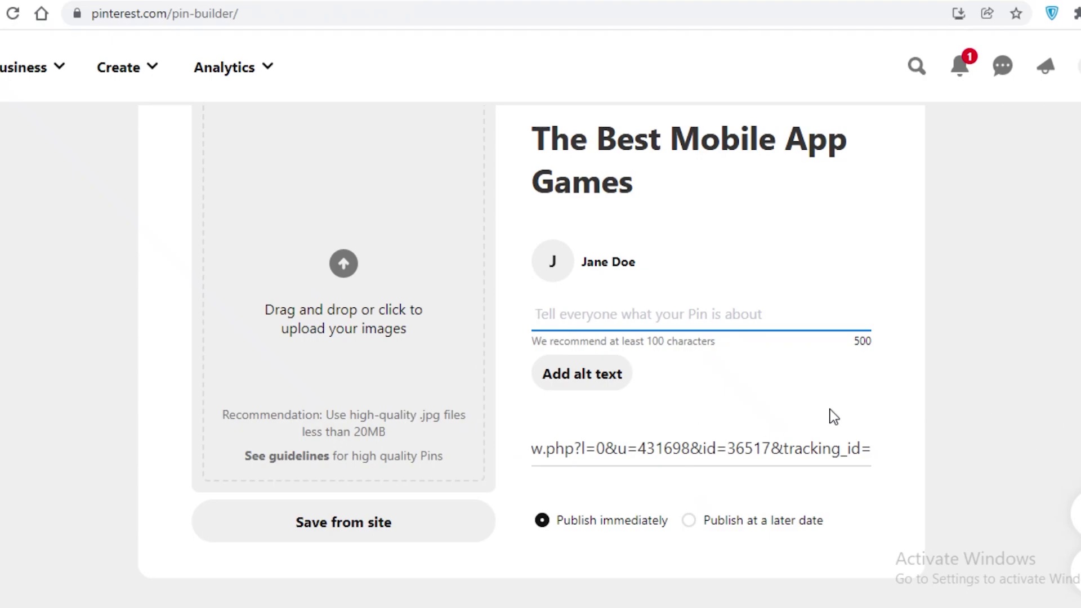
# - Review the Pin's destination link together with its board and publishing options
pyautogui.click(610, 453)
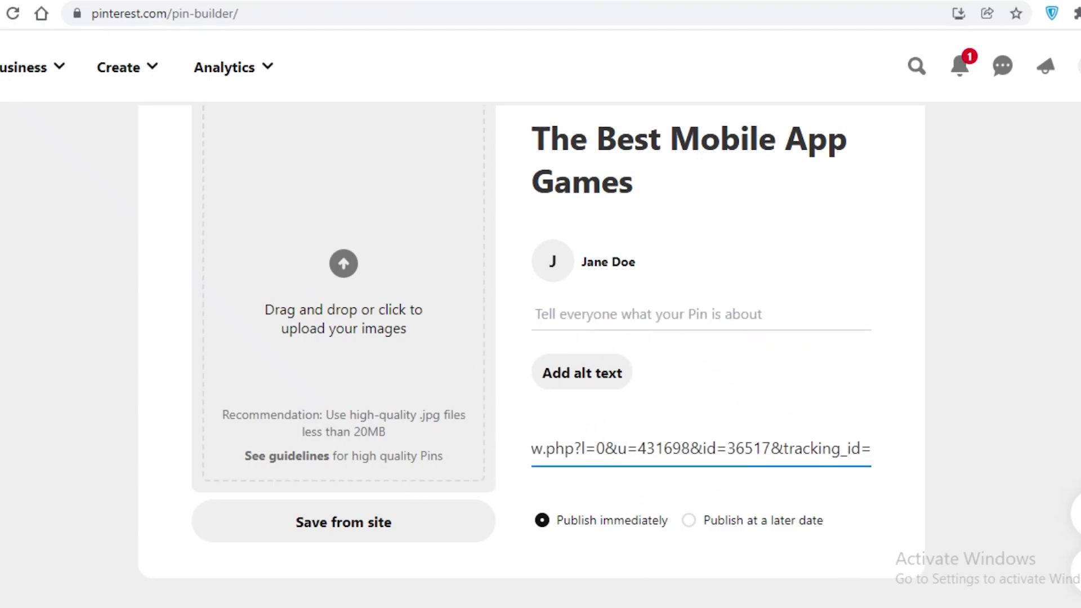
pyautogui.click(439, 2)
pyautogui.hotkey('ctrl', 'shift', 'Tab')
pyautogui.scroll(2, 787, 525)
pyautogui.scroll(1, 788, 526)
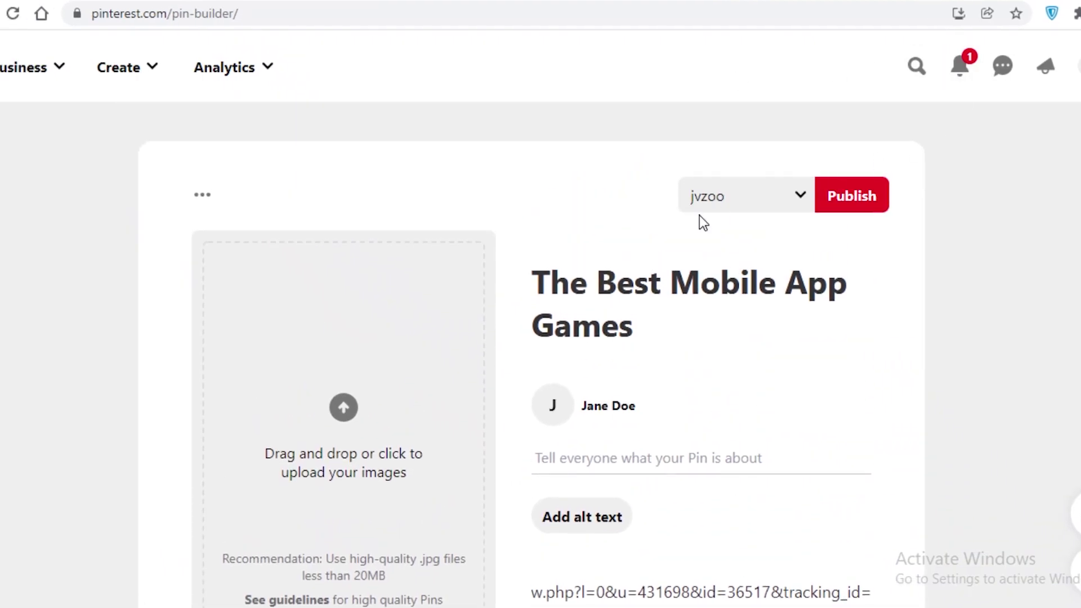
pyautogui.click(873, 216)
pyautogui.scroll(-2, 195, 446)
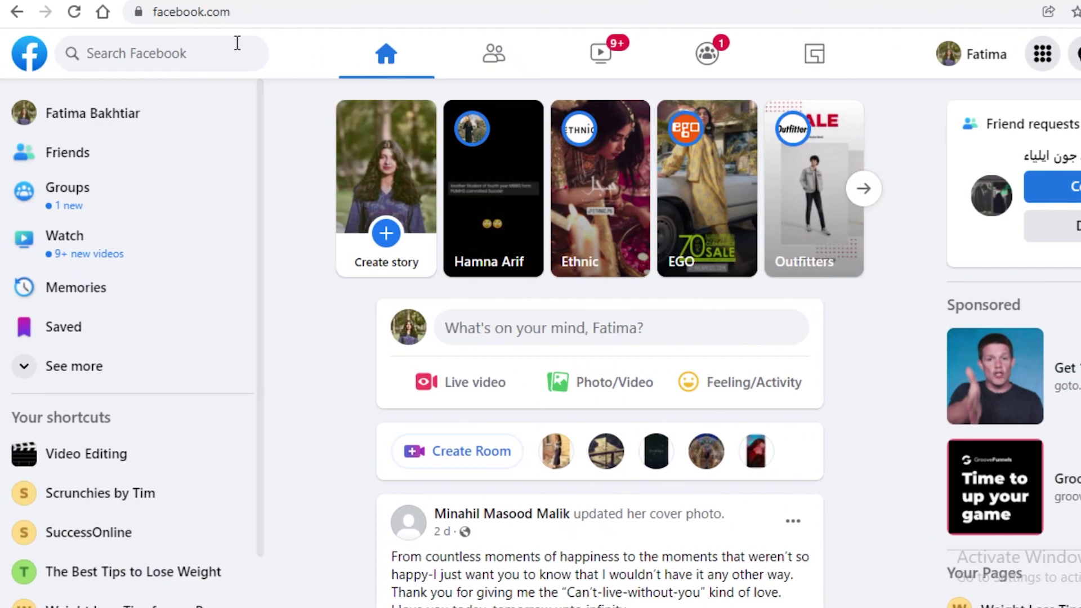
# - Search Facebook for "mobile games" and limit the results to groups
pyautogui.click(237, 42)
pyautogui.write('mobi')
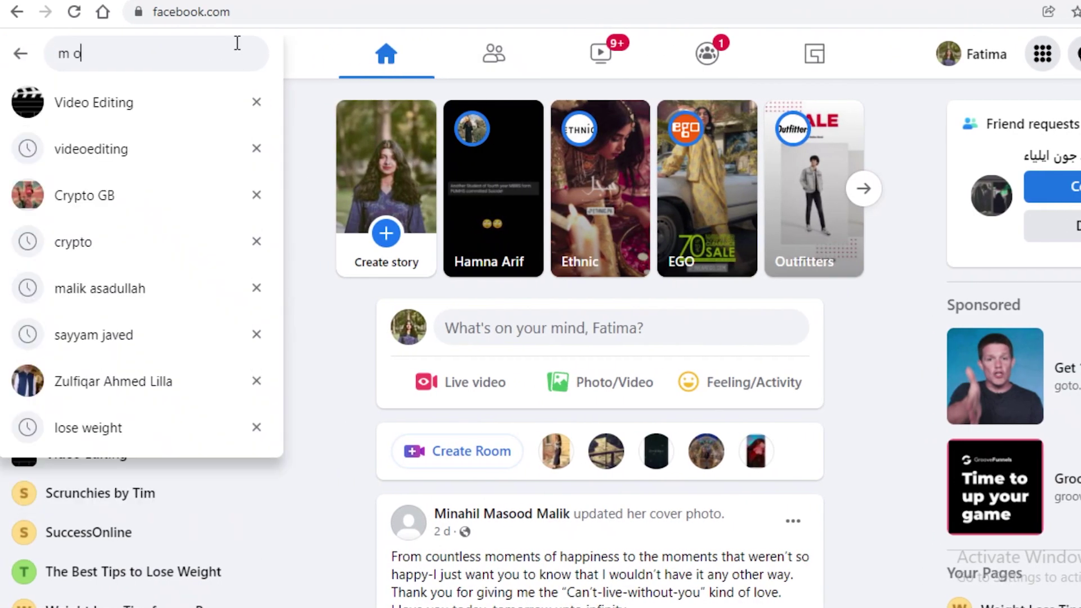
pyautogui.write('le games')
pyautogui.press('Return')
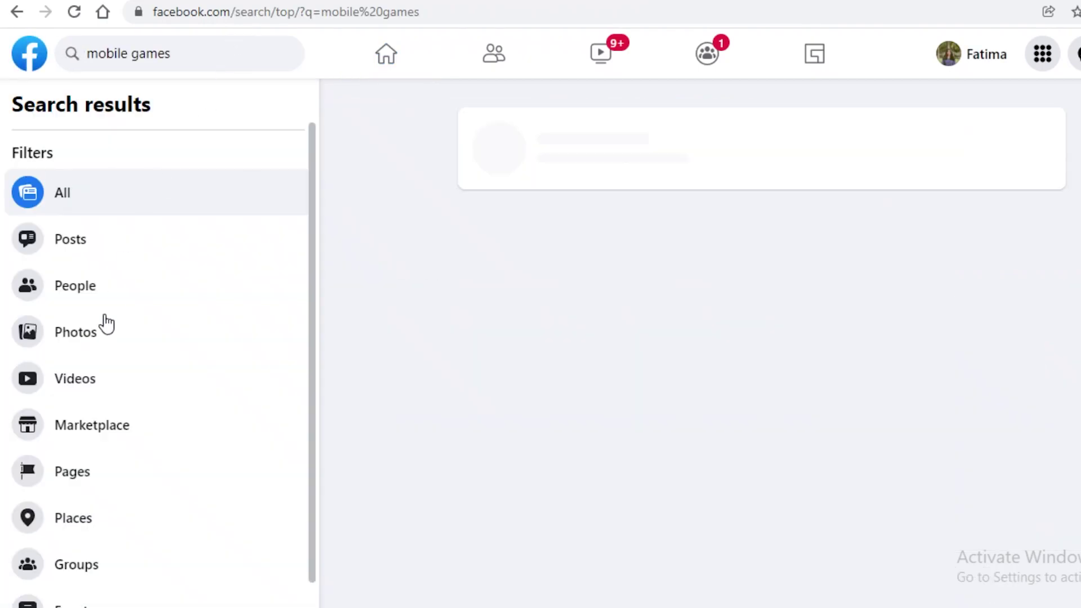
pyautogui.click(89, 565)
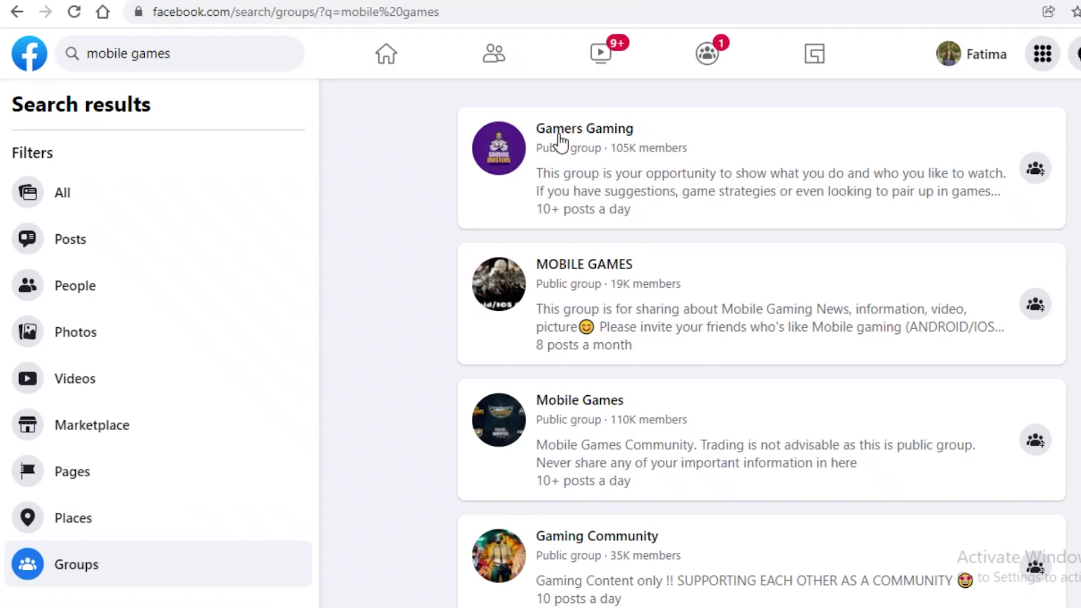
# - Look over the group results and ask to join the Gamers Gaming group
pyautogui.scroll(-2, 394, 169)
pyautogui.scroll(-3, 241, 281)
pyautogui.scroll(2, 366, 288)
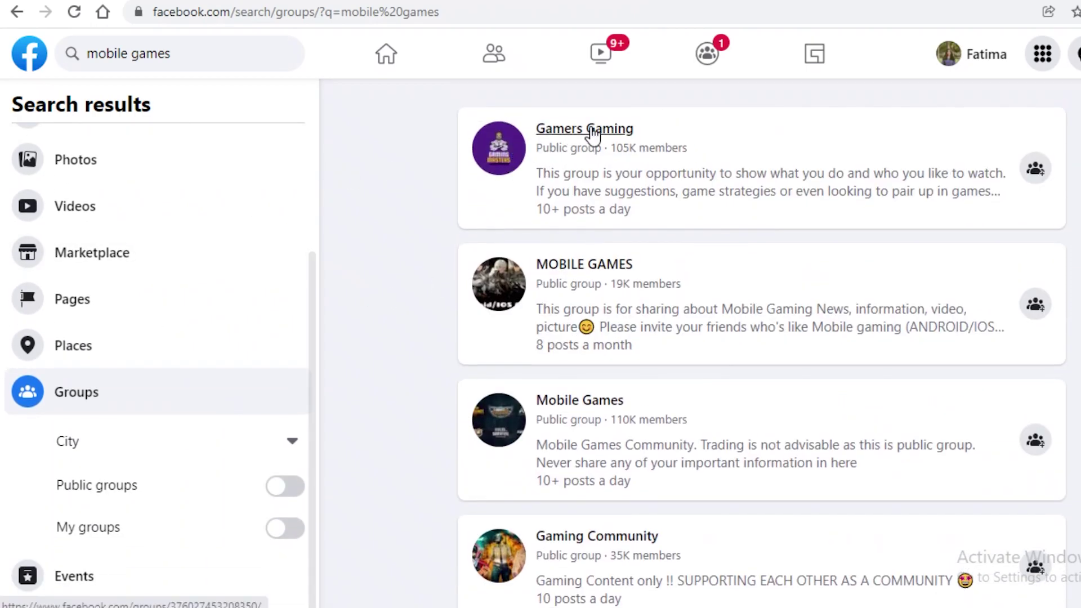
pyautogui.click(1036, 170)
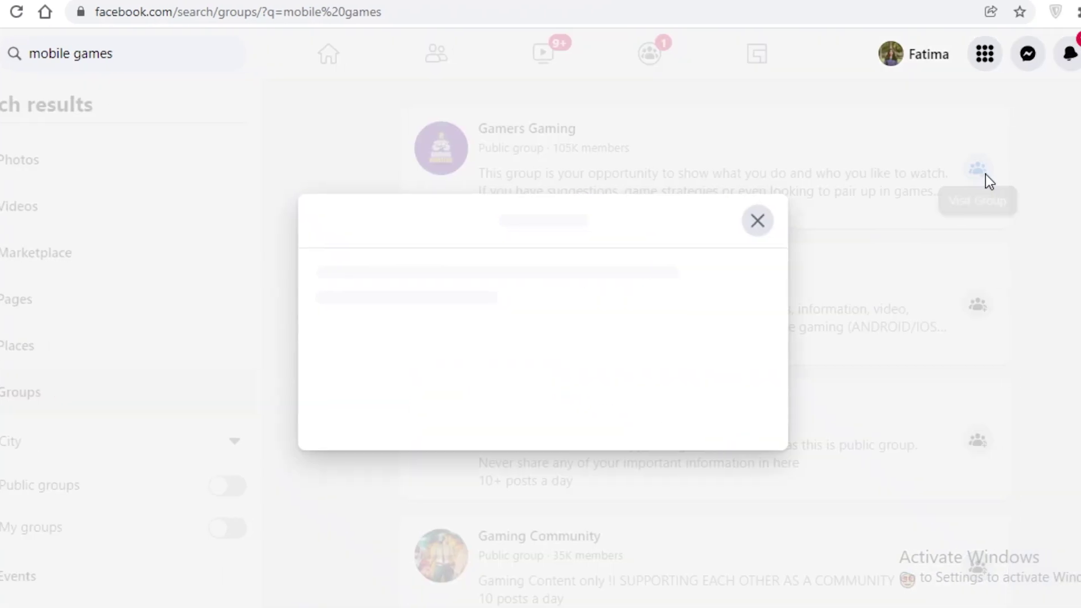
# - Answer the Gamers Gaming membership question with text copied from the group rules and submit the participation request
pyautogui.scroll(-5, 405, 358)
pyautogui.moveTo(312, 338); pyautogui.dragTo(603, 338)
pyautogui.rightClick(600, 336)
pyautogui.click(625, 343)
pyautogui.scroll(5, 565, 352)
pyautogui.rightClick(404, 353)
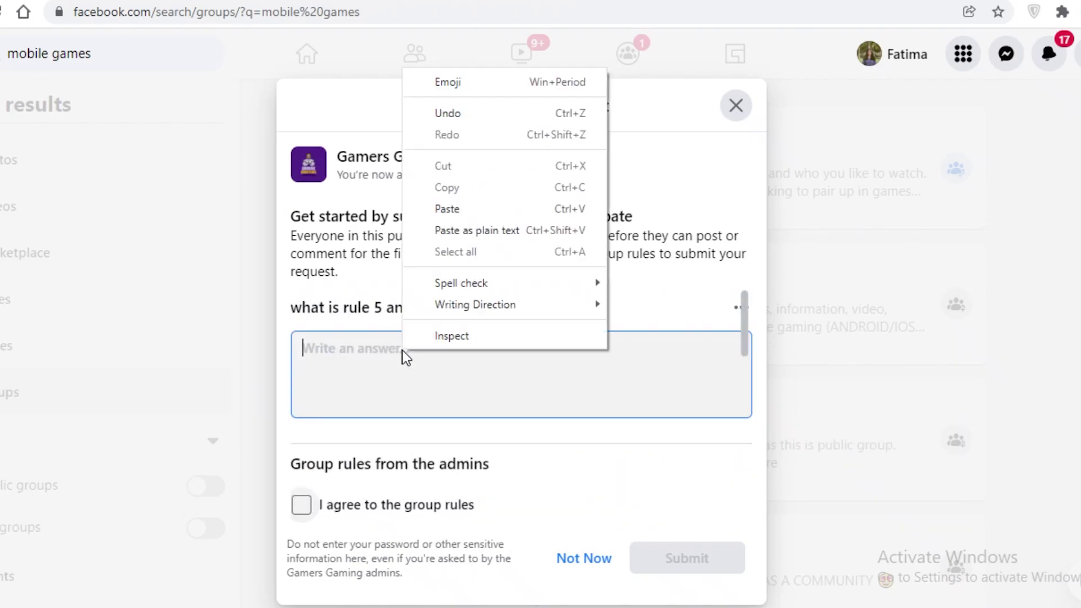
pyautogui.click(473, 207)
pyautogui.scroll(-5, 485, 461)
pyautogui.scroll(1, 512, 488)
pyautogui.click(705, 570)
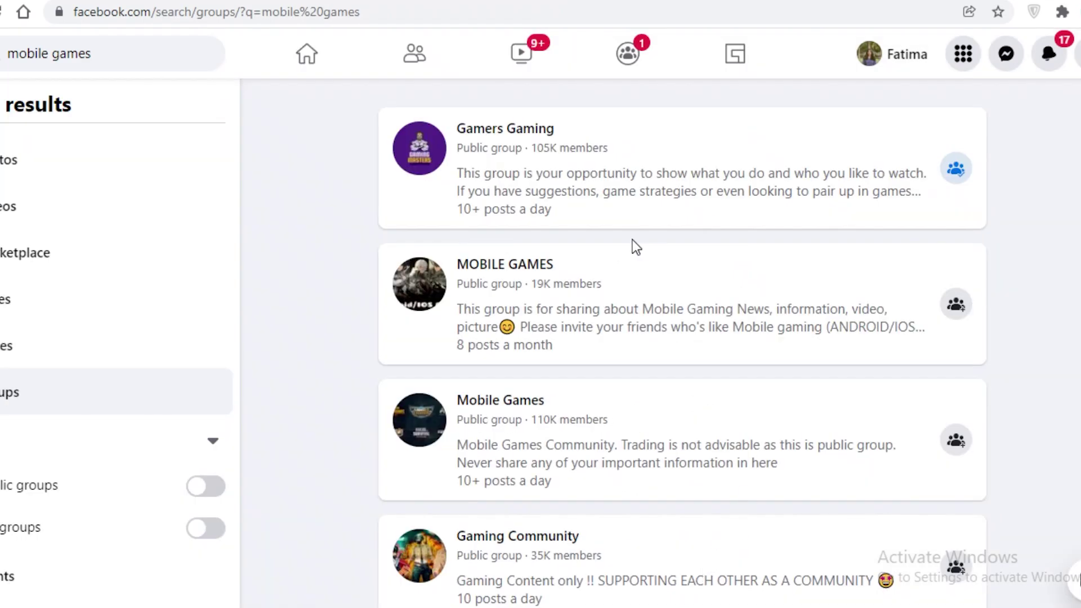
# - Join the Gaming Community group with the personal profile and open the group's page
pyautogui.scroll(-13, 628, 369)
pyautogui.scroll(11, 512, 326)
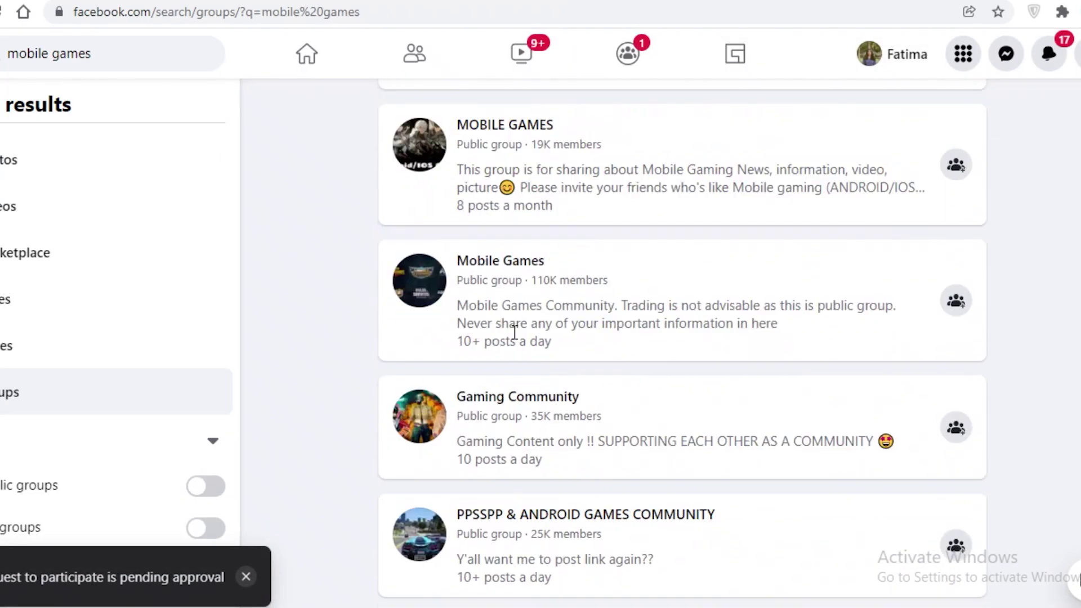
pyautogui.scroll(-4, 543, 372)
pyautogui.click(955, 210)
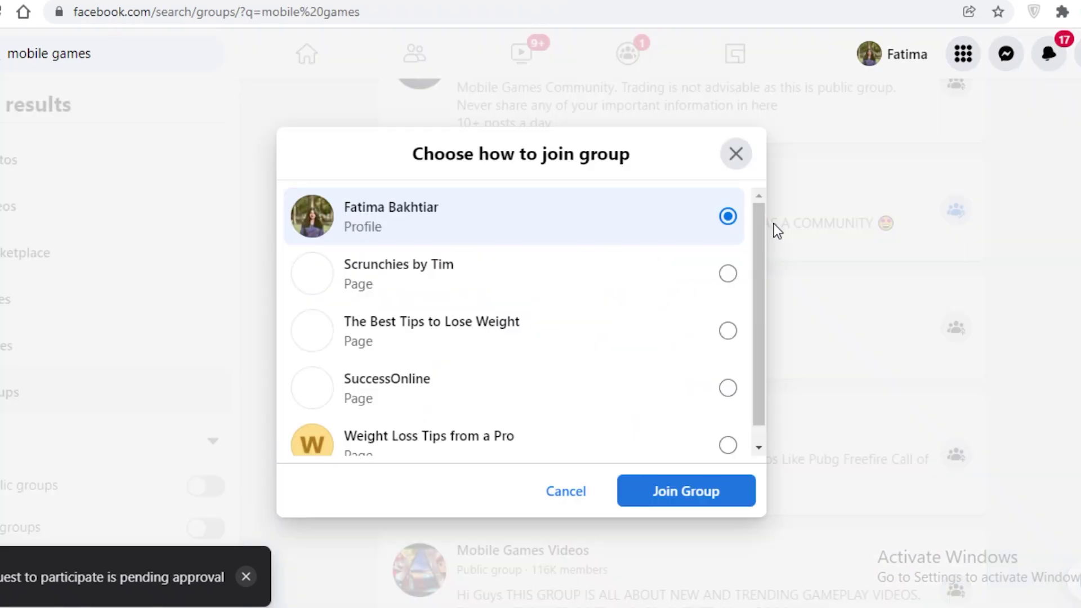
pyautogui.click(736, 153)
pyautogui.click(956, 210)
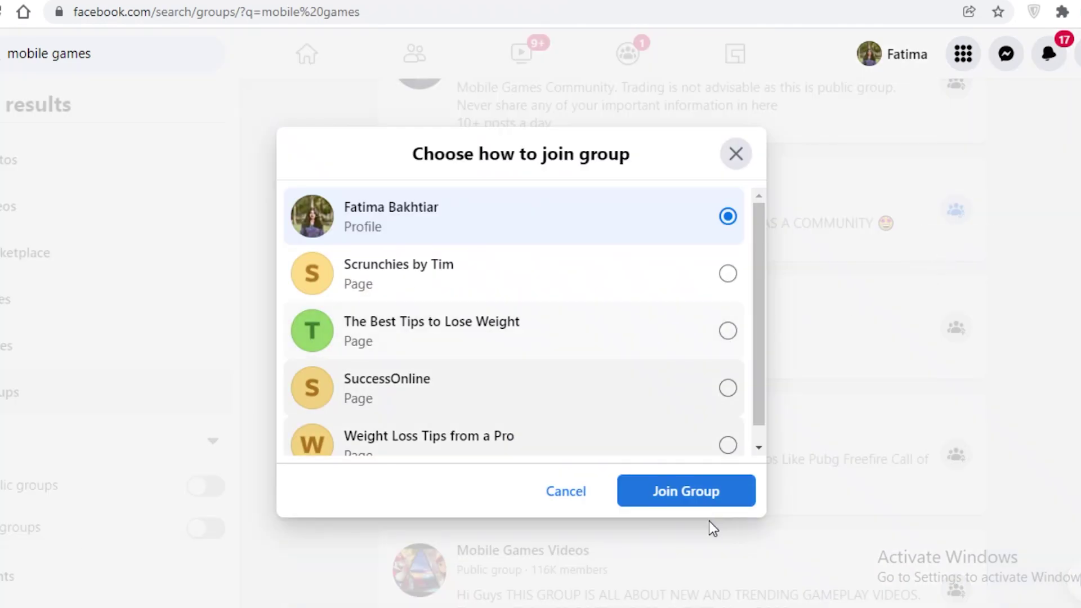
pyautogui.press('Escape')
pyautogui.click(528, 181)
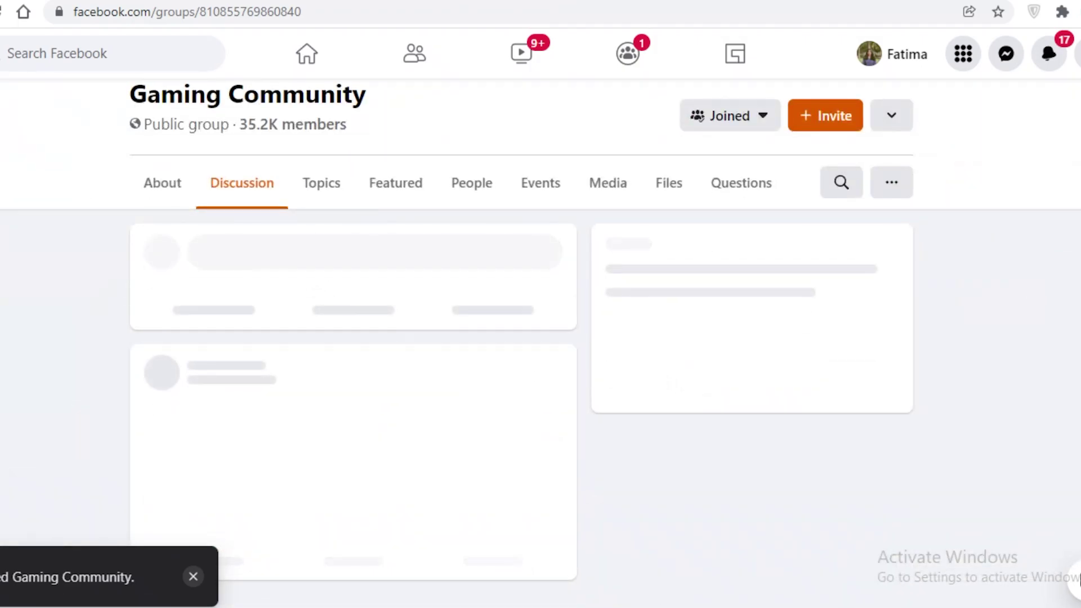
# - Look through the Gaming Community group's discussion feed, leaving the empty post composer
pyautogui.click(462, 253)
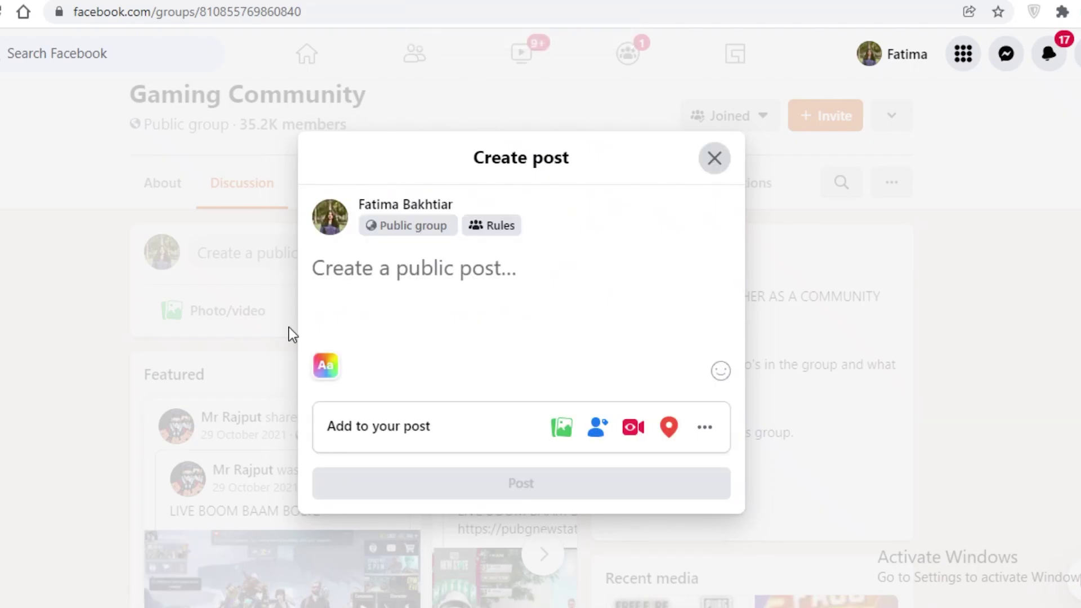
pyautogui.click(237, 270)
pyautogui.scroll(-8, 293, 422)
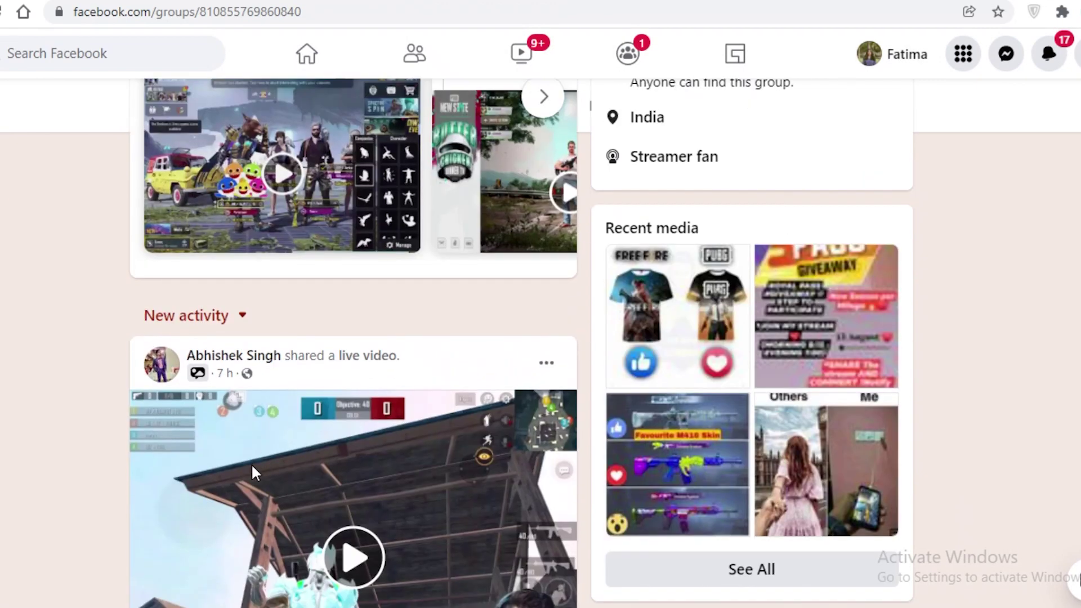
pyautogui.scroll(15, 259, 473)
pyautogui.scroll(-5, 266, 484)
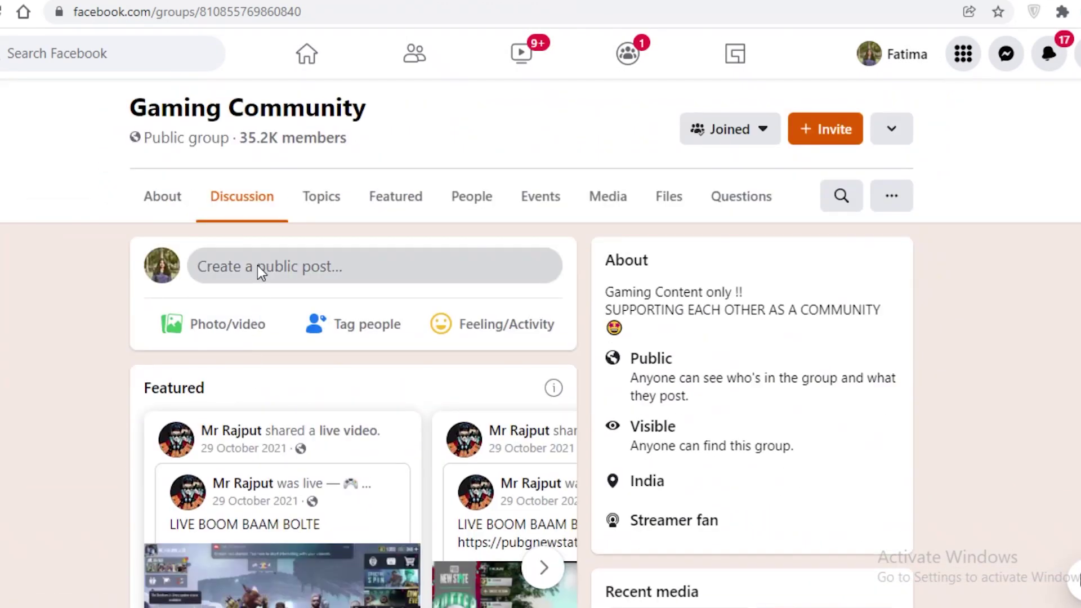
# - Start a public post in the Gaming Community group reading "This has been my top tier game for the past month ...."
pyautogui.click(258, 265)
pyautogui.rightClick(472, 293)
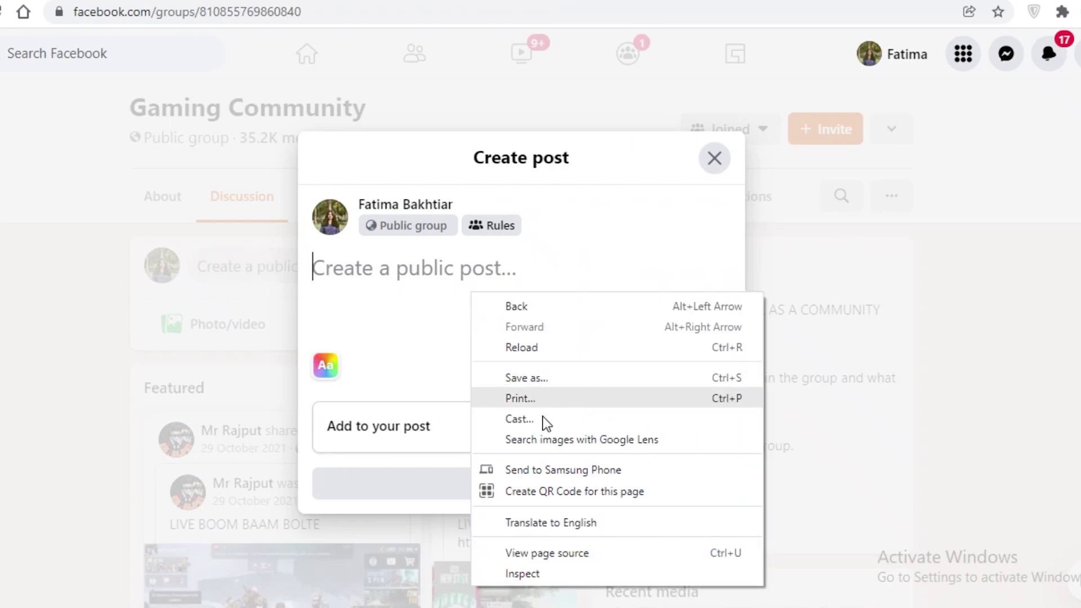
pyautogui.click(412, 326)
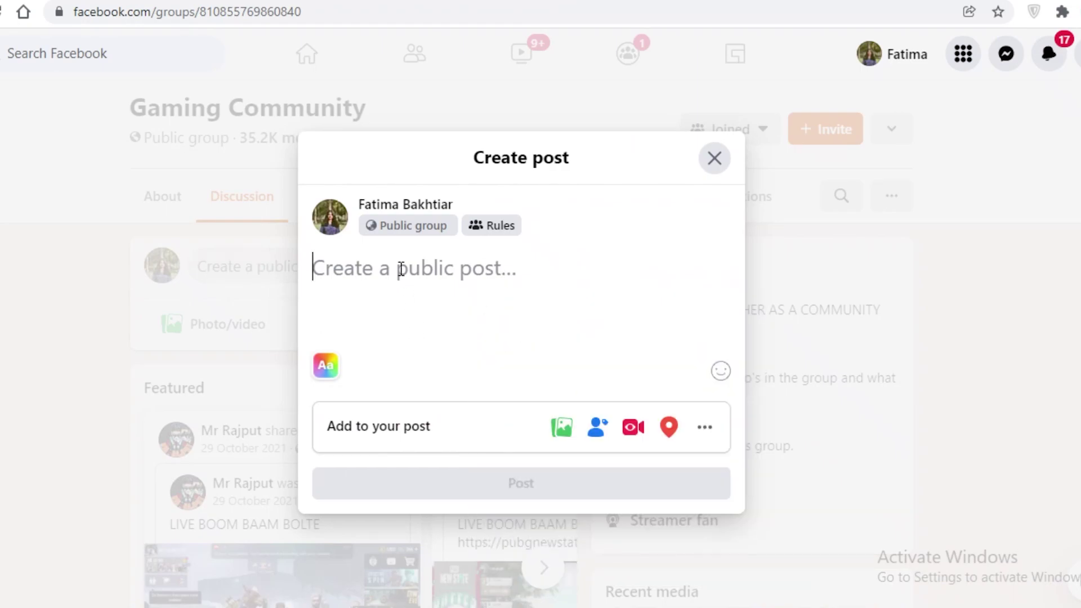
pyautogui.write('Th')
pyautogui.write('is has bbbb')
pyautogui.press('BackSpace')
pyautogui.press('BackSpace')
pyautogui.press('BackSpace')
pyautogui.press('BackSpace')
pyautogui.write('been')
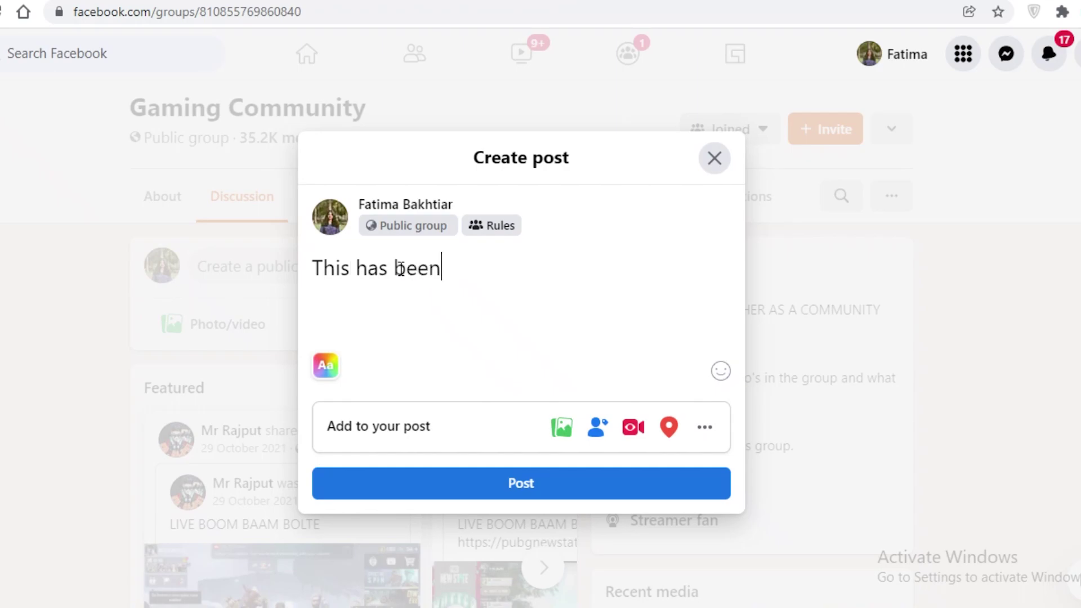
pyautogui.write(' my fa')
pyautogui.write('top tier')
pyautogui.write(' game for the pas')
pyautogui.write('t month ....')
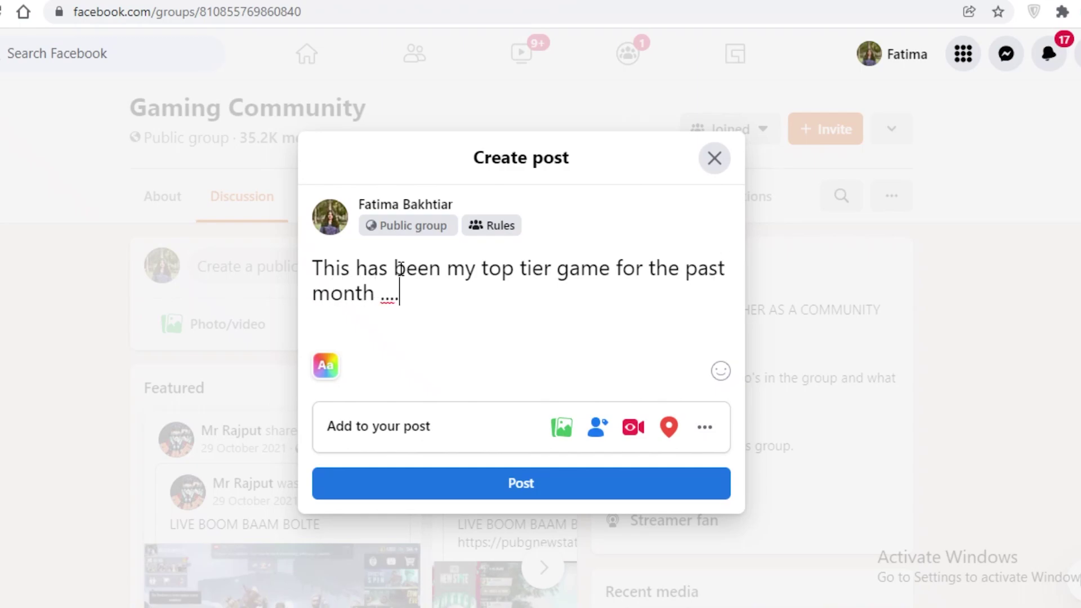
pyautogui.rightClick(375, 323)
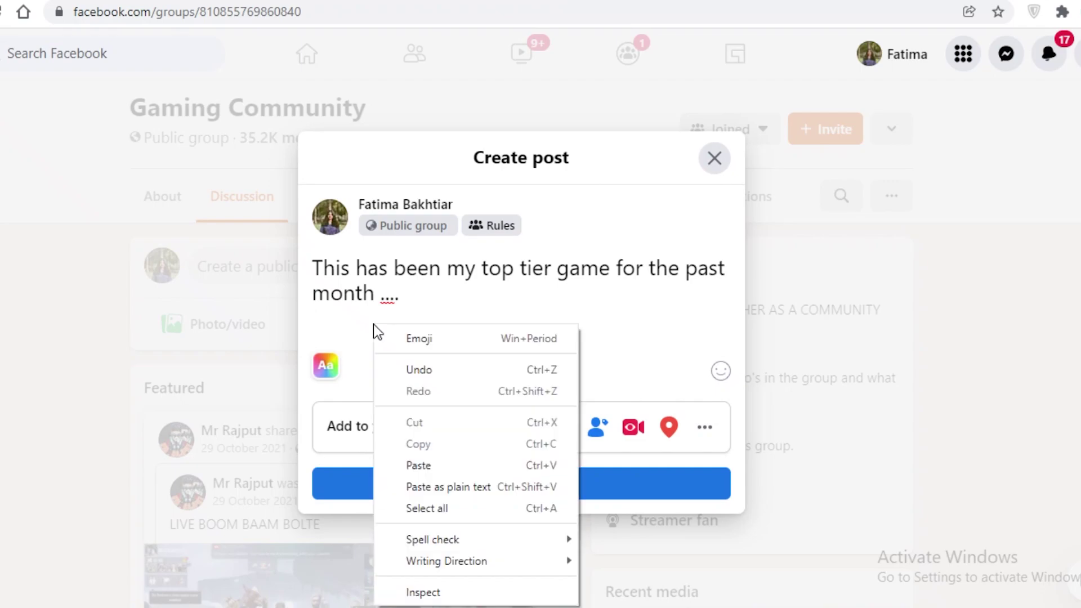
pyautogui.click(422, 463)
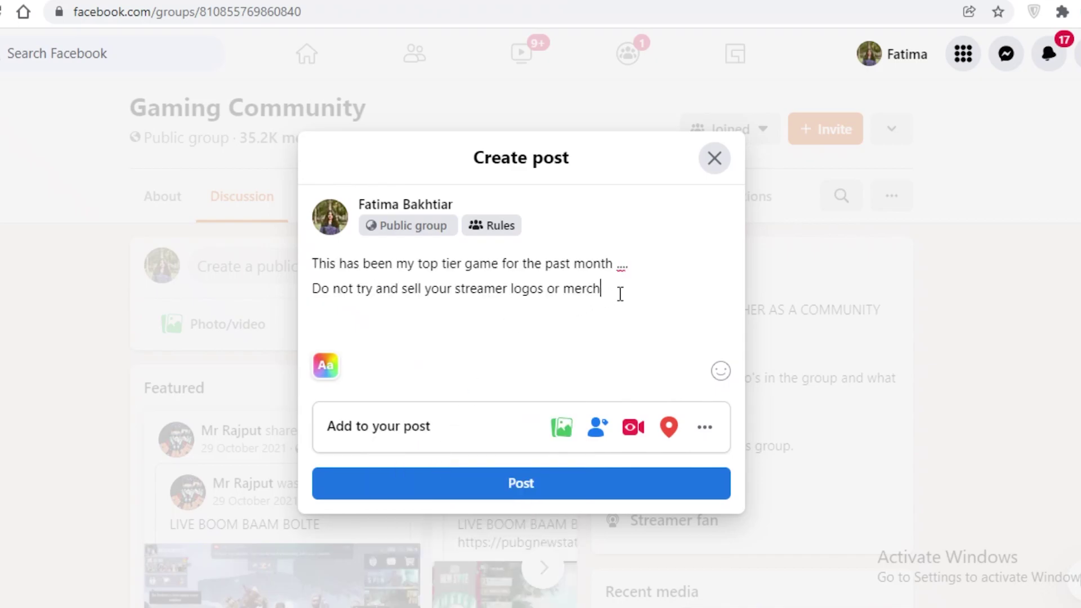
pyautogui.moveTo(620, 294); pyautogui.dragTo(311, 288)
pyautogui.press('BackSpace')
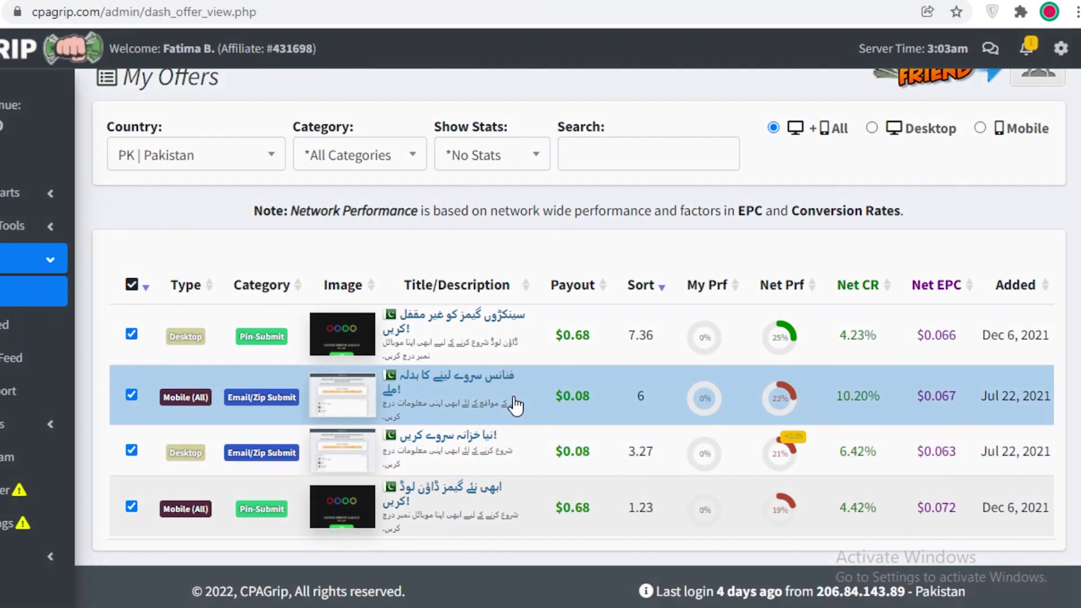
# - Copy the link of CPAGrip's $0.08 mobile Email/Zip Submit offer into the Gaming Community post and try to publish it
pyautogui.click(516, 405)
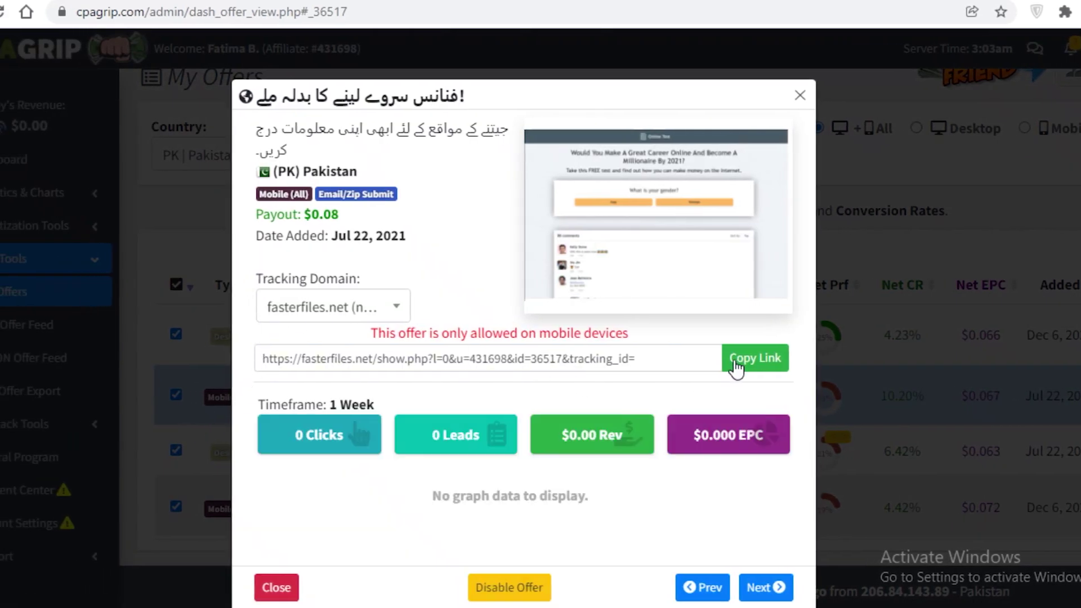
pyautogui.click(736, 367)
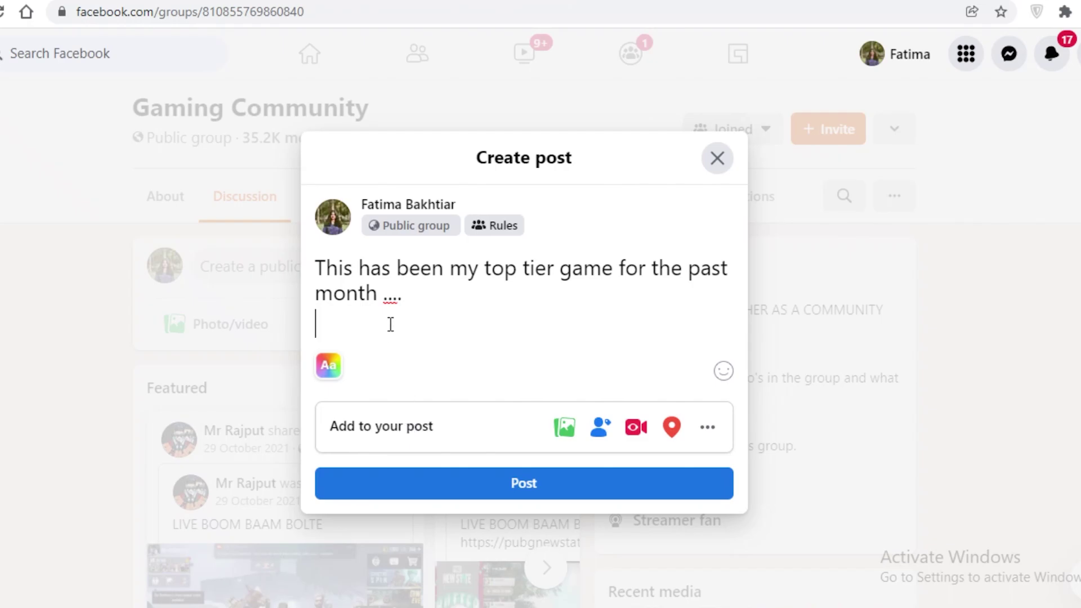
pyautogui.rightClick(415, 325)
pyautogui.click(465, 465)
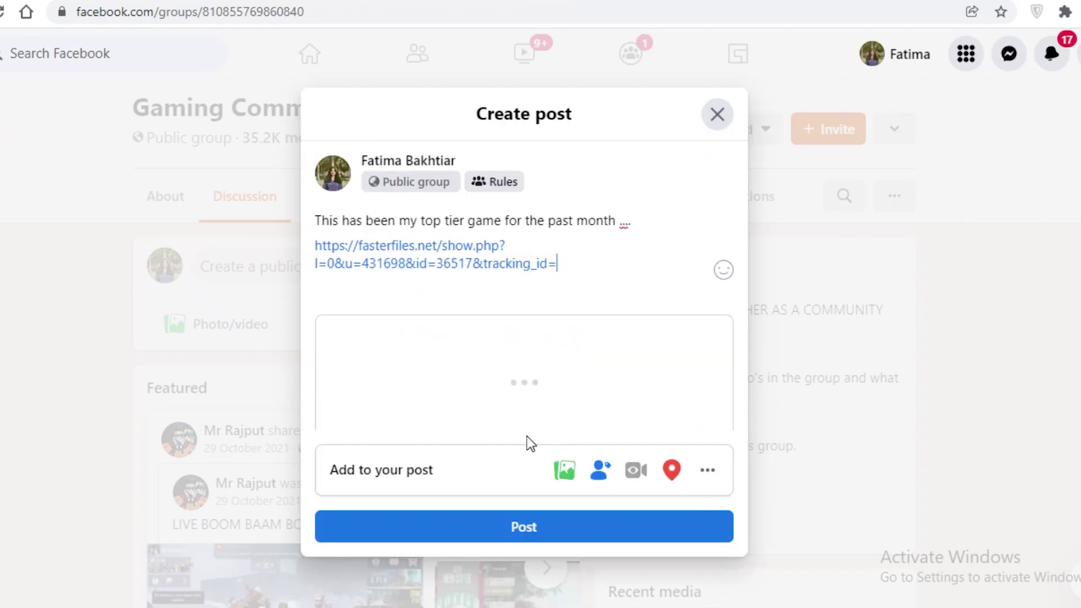
pyautogui.click(475, 539)
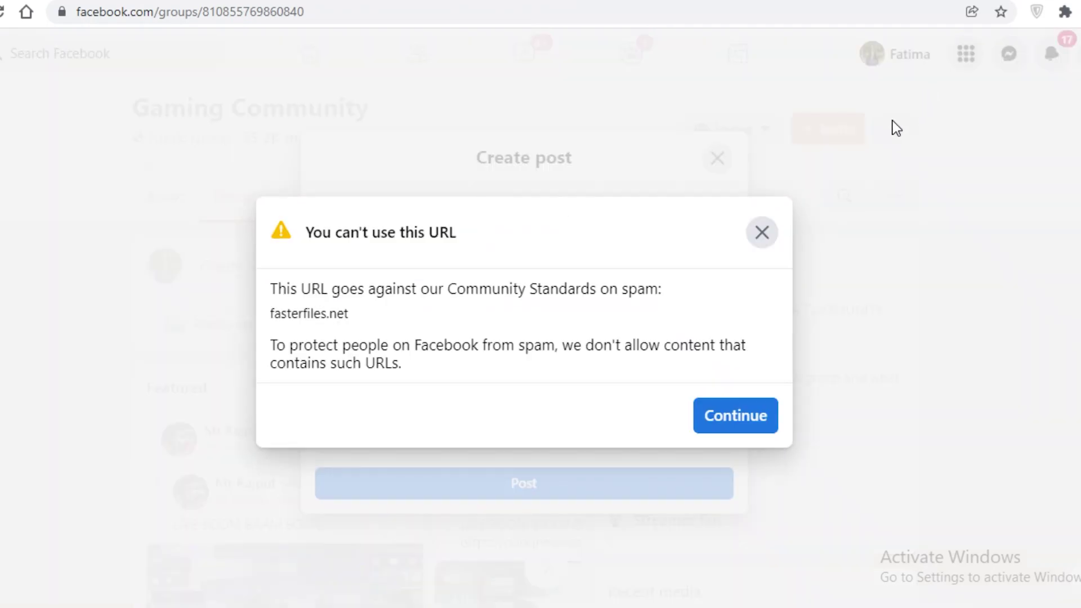
pyautogui.click(762, 232)
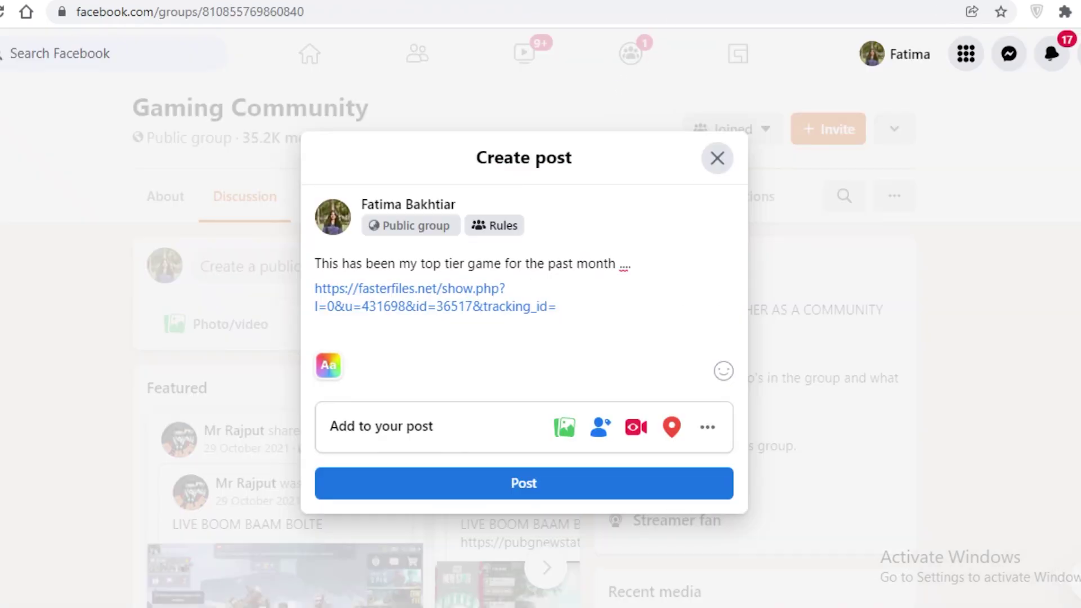
# - Leave the Facebook group post and open the Medium home page
pyautogui.click(729, 7)
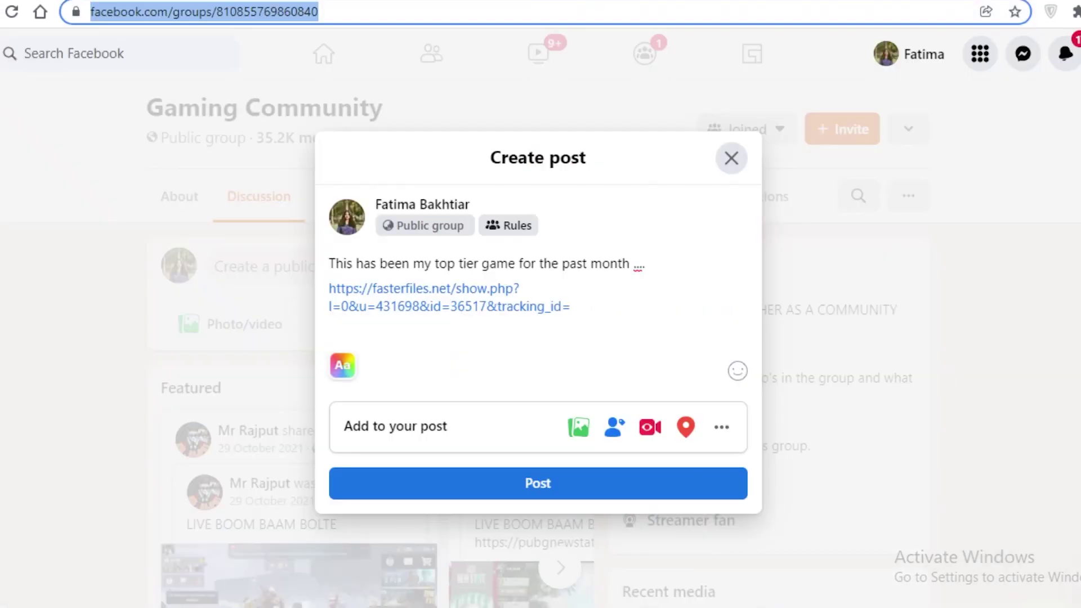
pyautogui.press('Return')
pyautogui.click(655, 115)
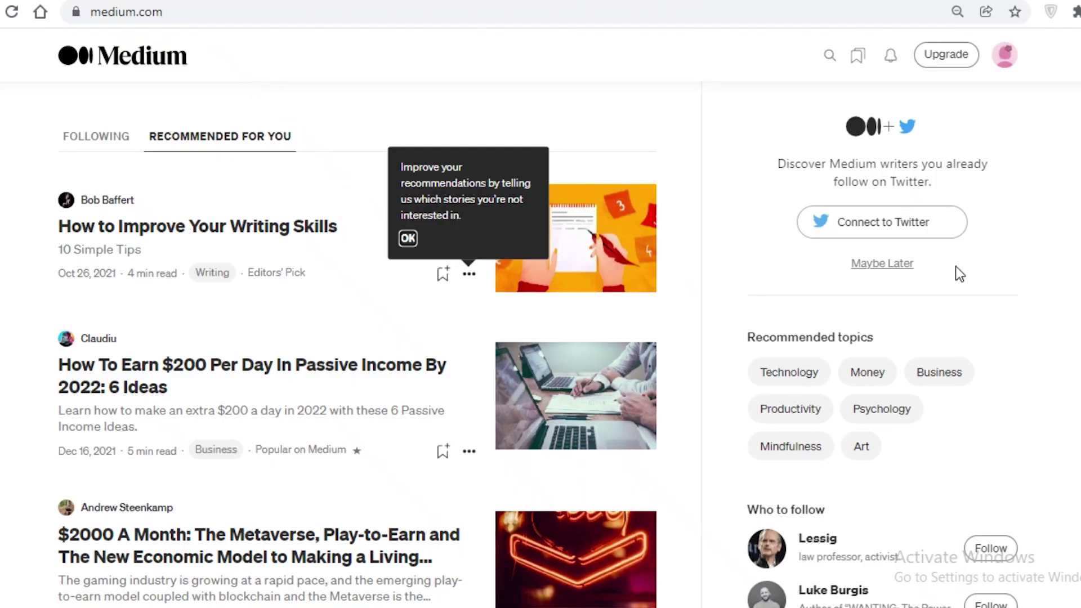
# - Look through the recommended stories and topics on the Medium home page
pyautogui.scroll(-4, 957, 237)
pyautogui.scroll(6, 971, 200)
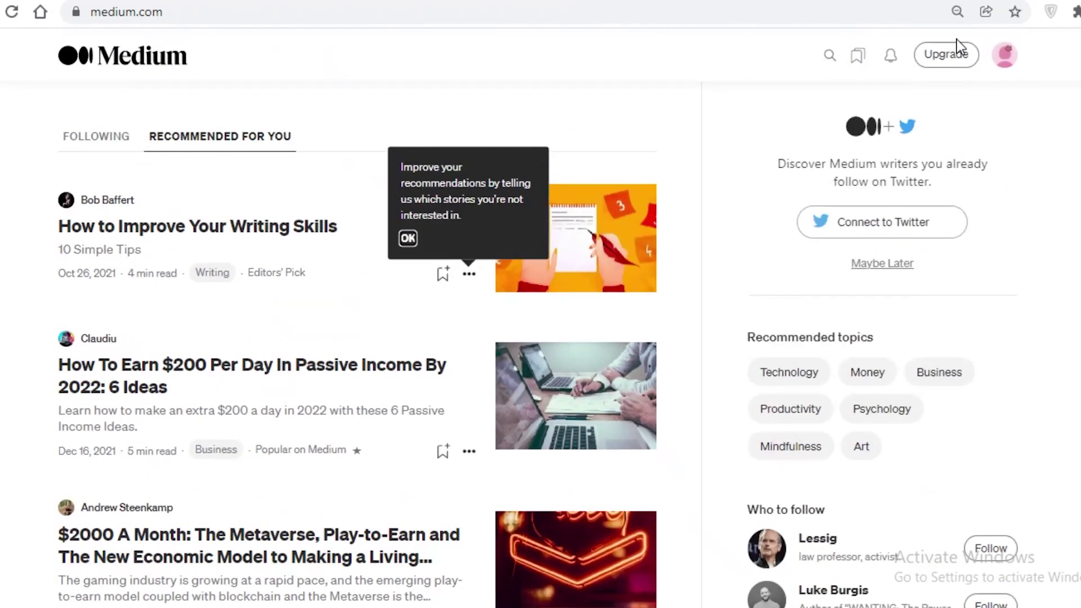
pyautogui.click(1004, 55)
pyautogui.click(781, 196)
pyautogui.scroll(-7, 856, 377)
pyautogui.scroll(-8, 439, 315)
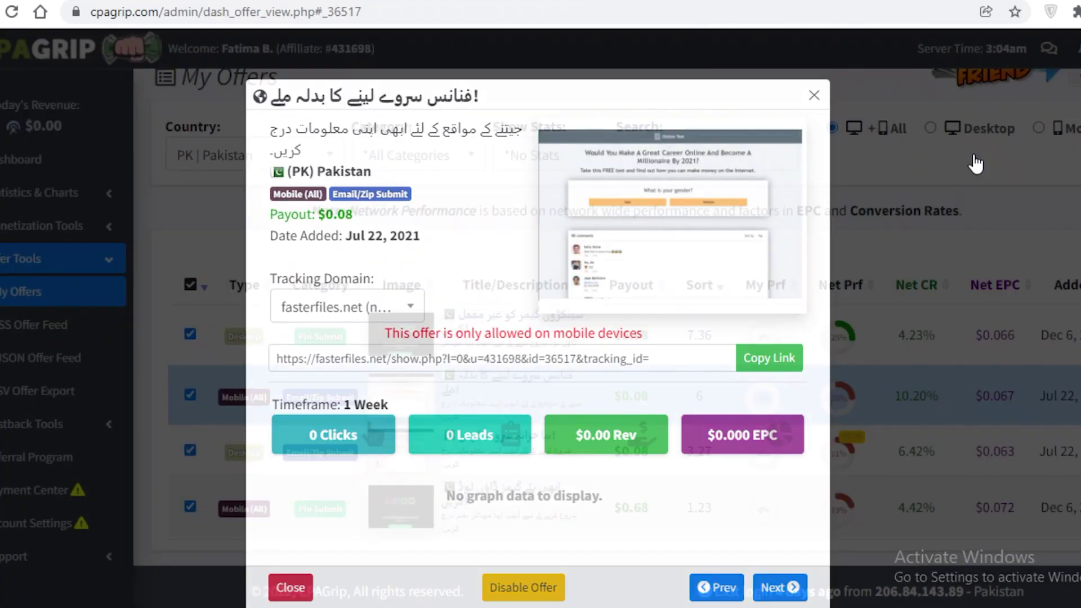
pyautogui.click(975, 163)
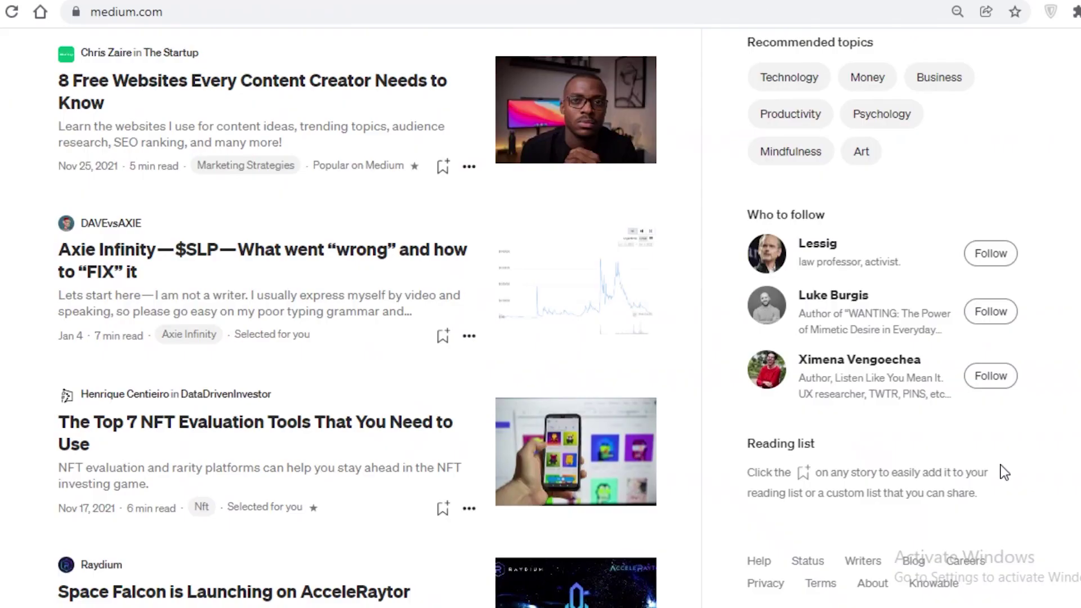
pyautogui.scroll(-10, 829, 539)
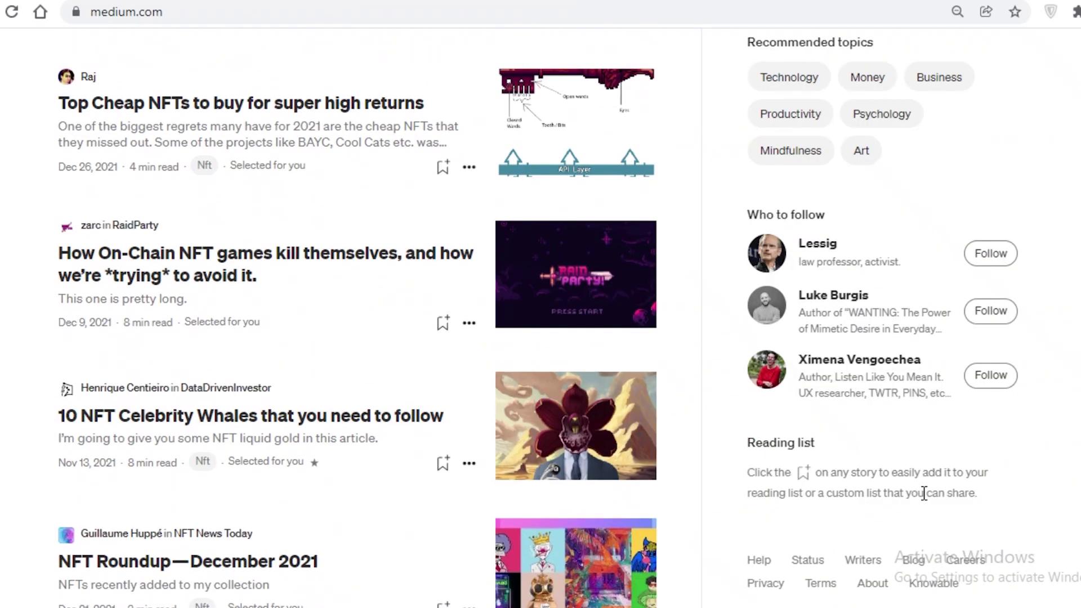
pyautogui.scroll(10, 815, 487)
pyautogui.scroll(18, 788, 467)
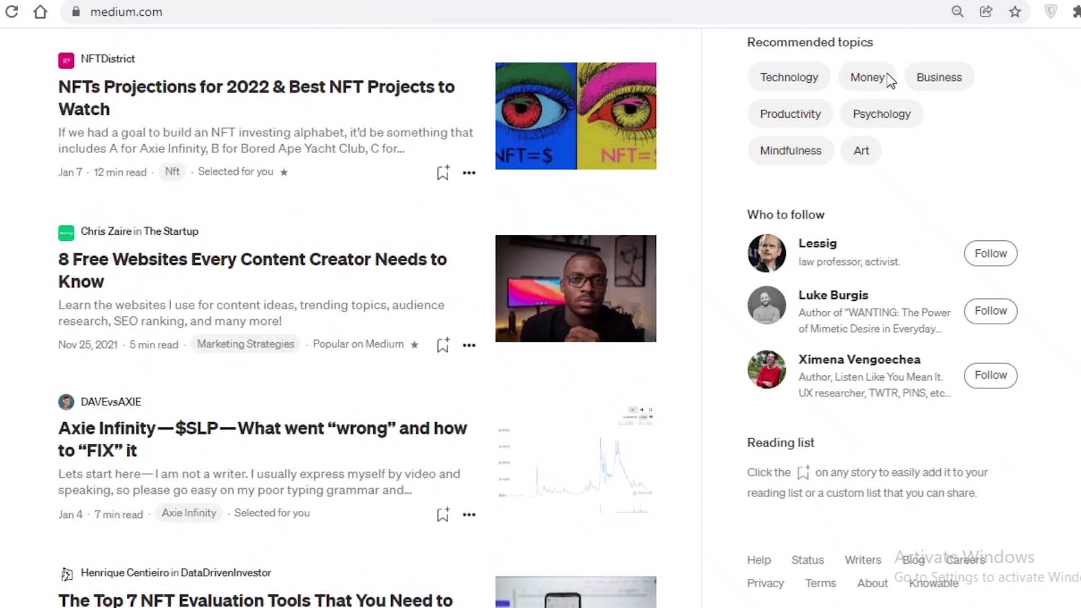
pyautogui.scroll(5, 947, 94)
# - Start a new Medium story titled "How to stay busy at home"
pyautogui.click(999, 56)
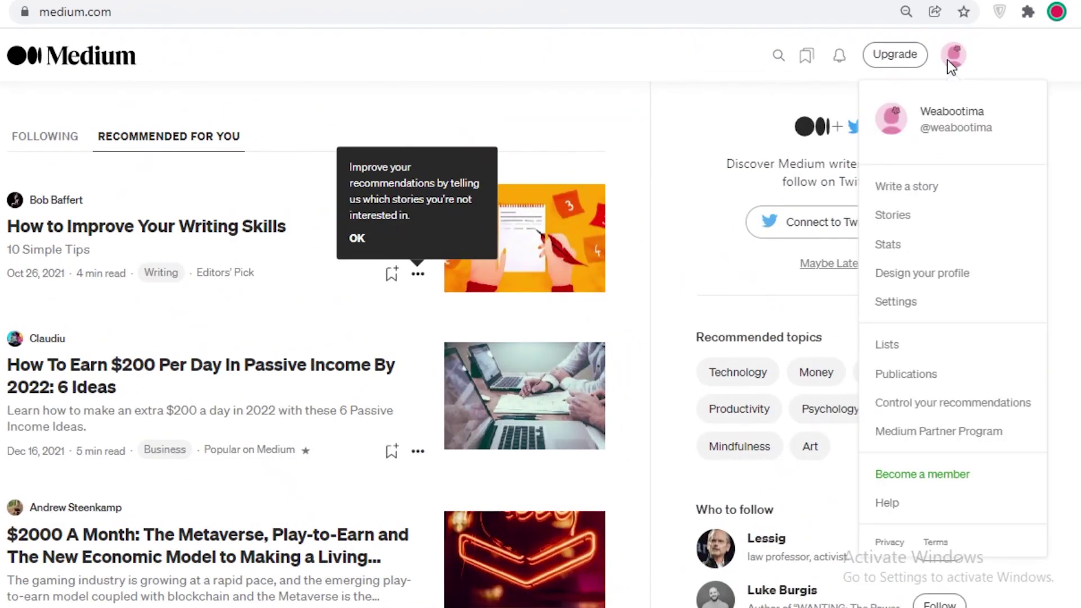
pyautogui.click(921, 188)
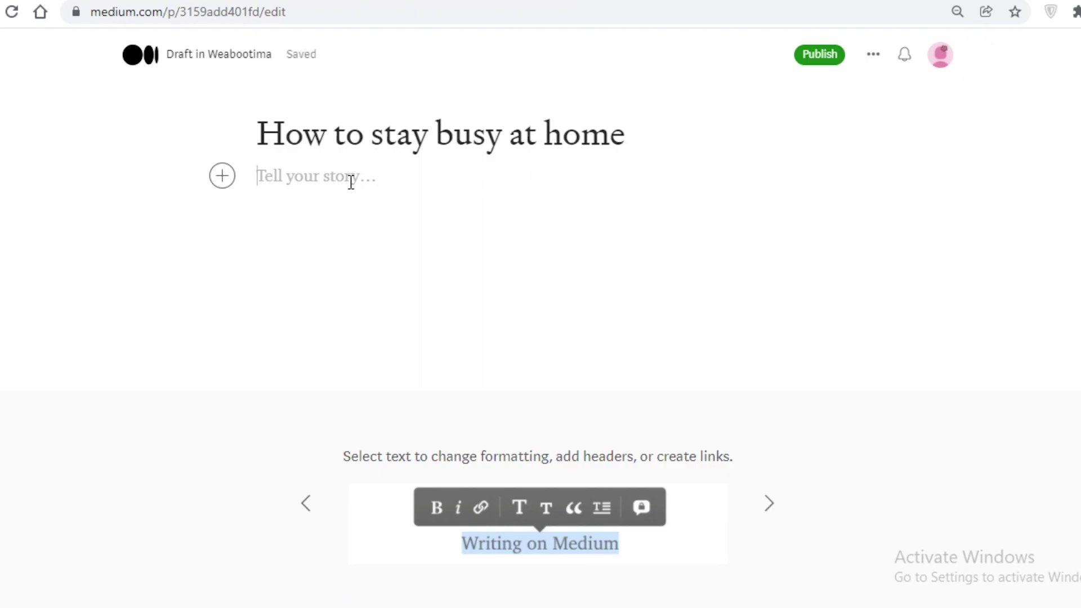
pyautogui.scroll(-3, 303, 471)
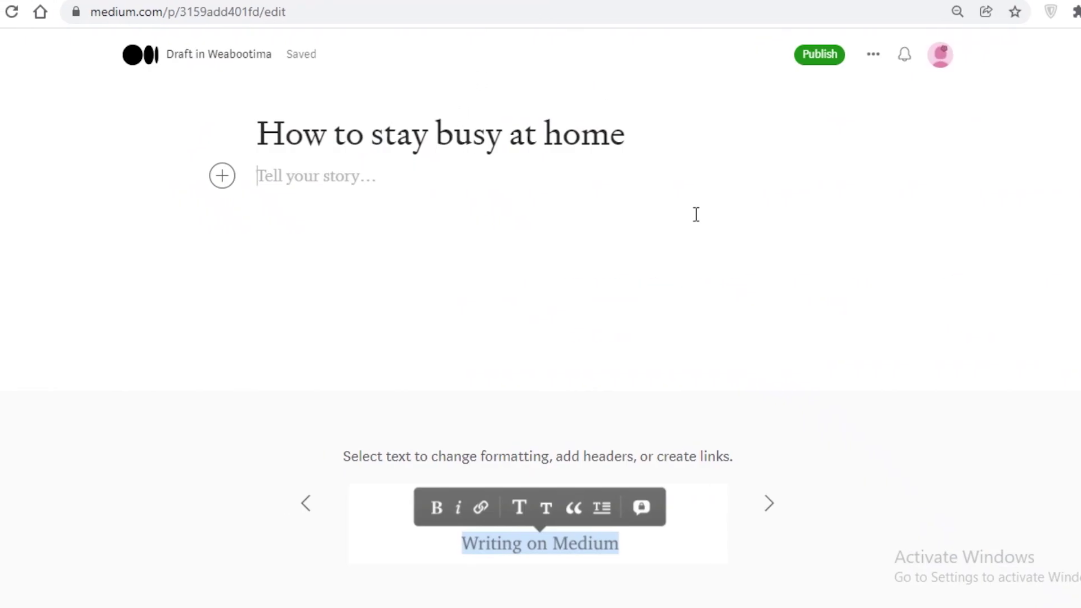
pyautogui.scroll(-2, 263, 200)
pyautogui.scroll(2, 734, 263)
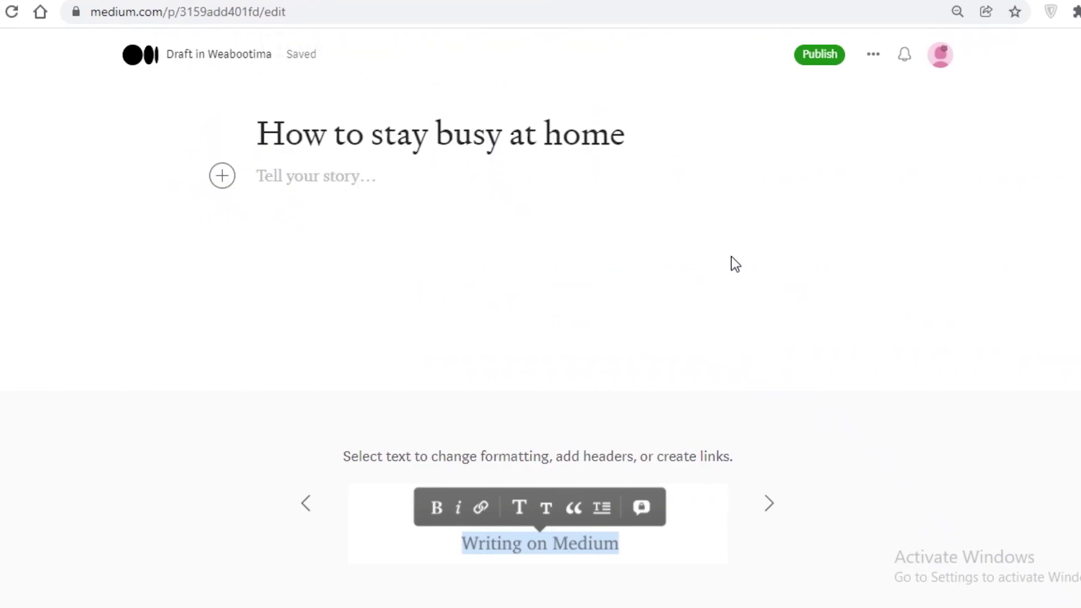